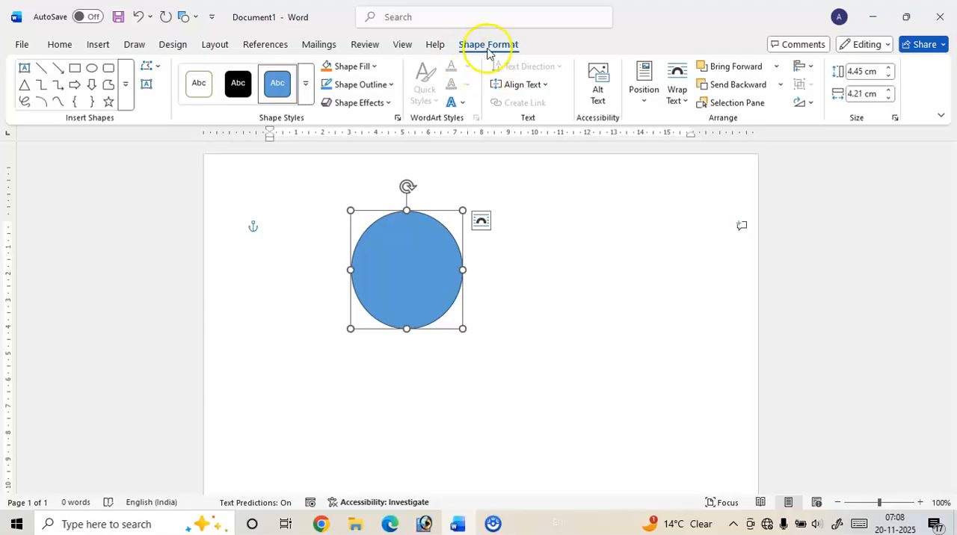
Look through the position presets and text wrapping options available for the blue circle
click(568, 242)
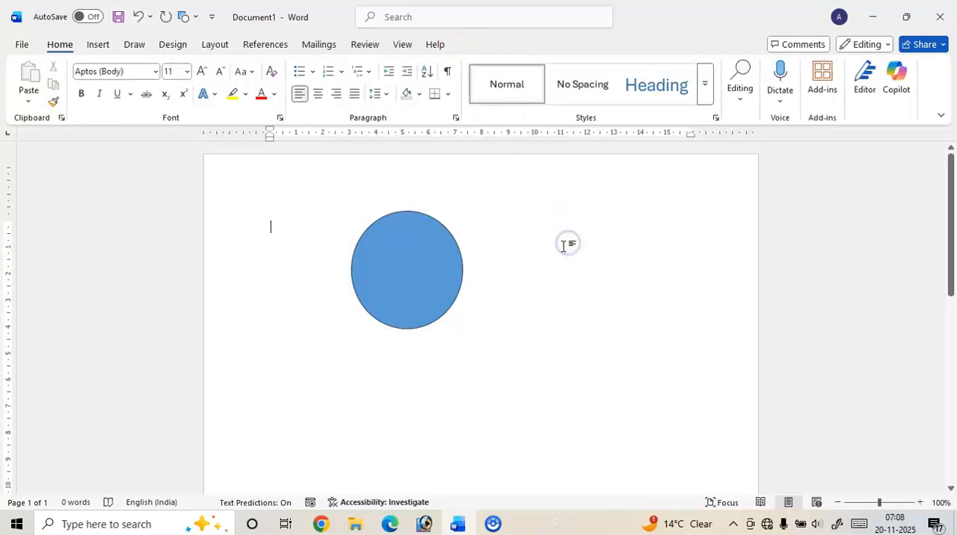
click(429, 242)
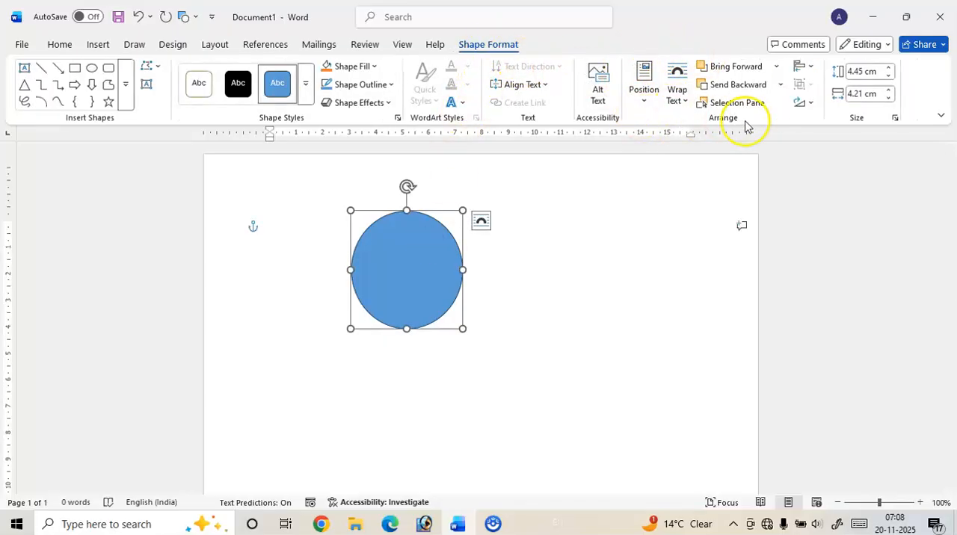
click(647, 105)
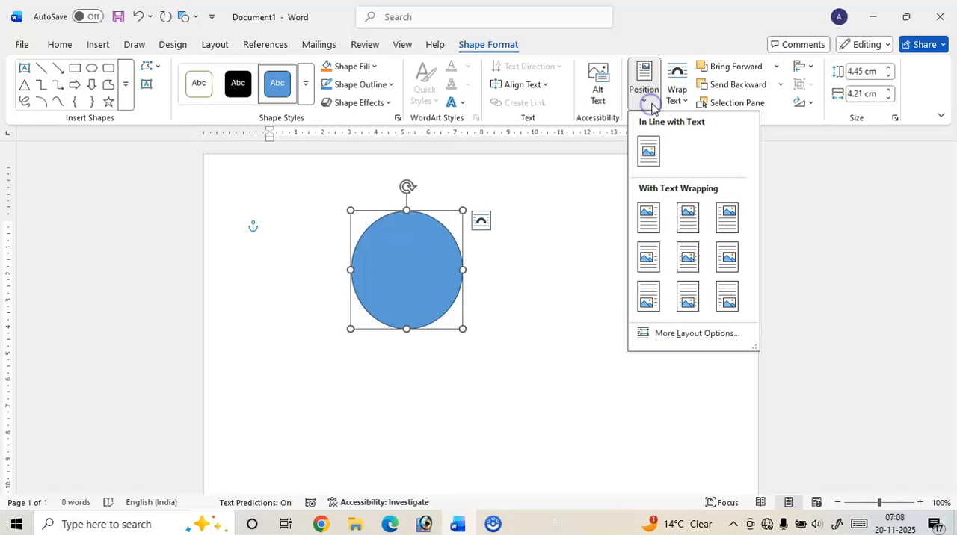
click(521, 338)
scroll(529, 278, down, 3)
scroll(529, 278, down, 3)
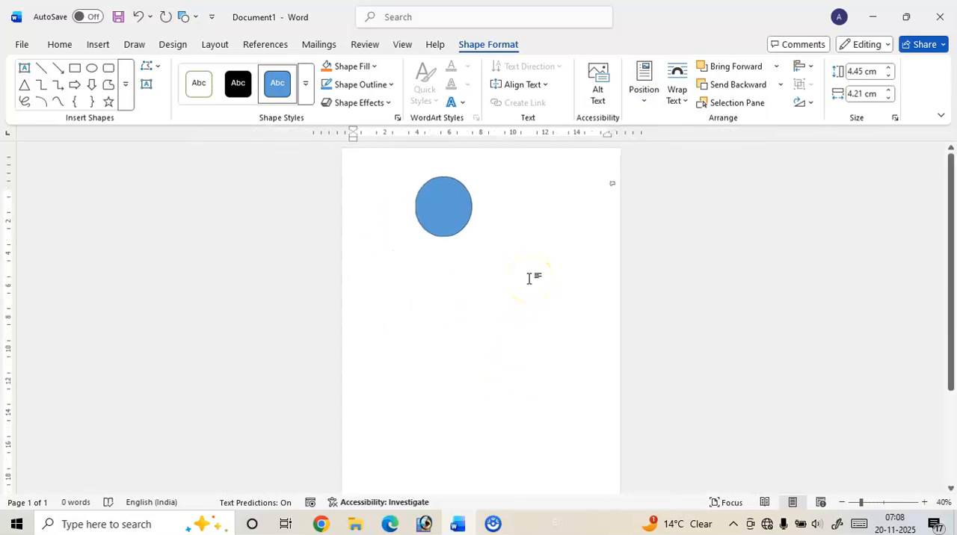
click(642, 103)
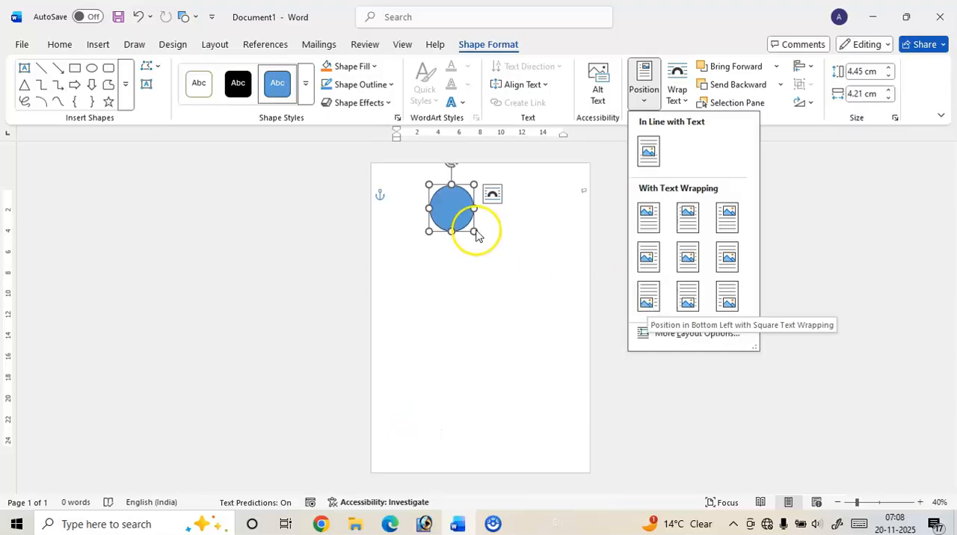
click(679, 96)
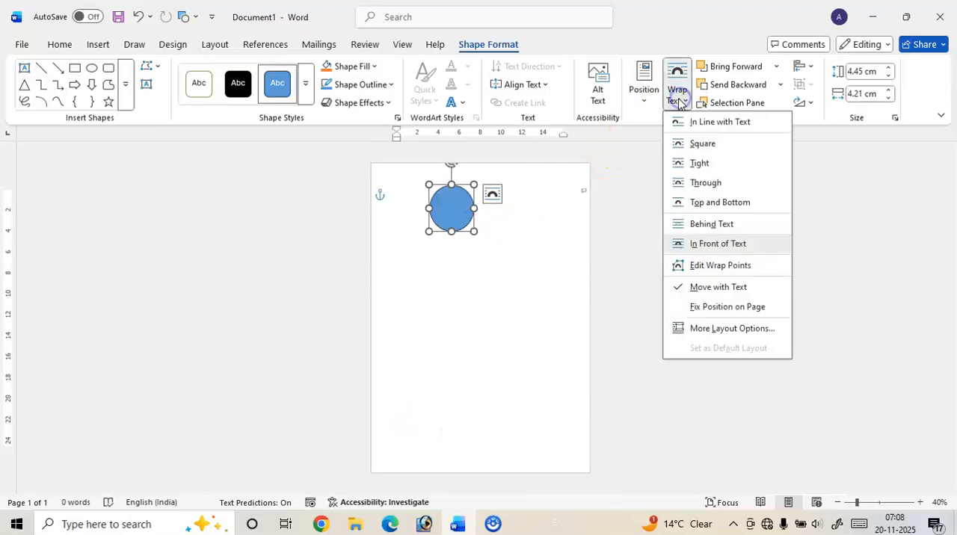
click(477, 233)
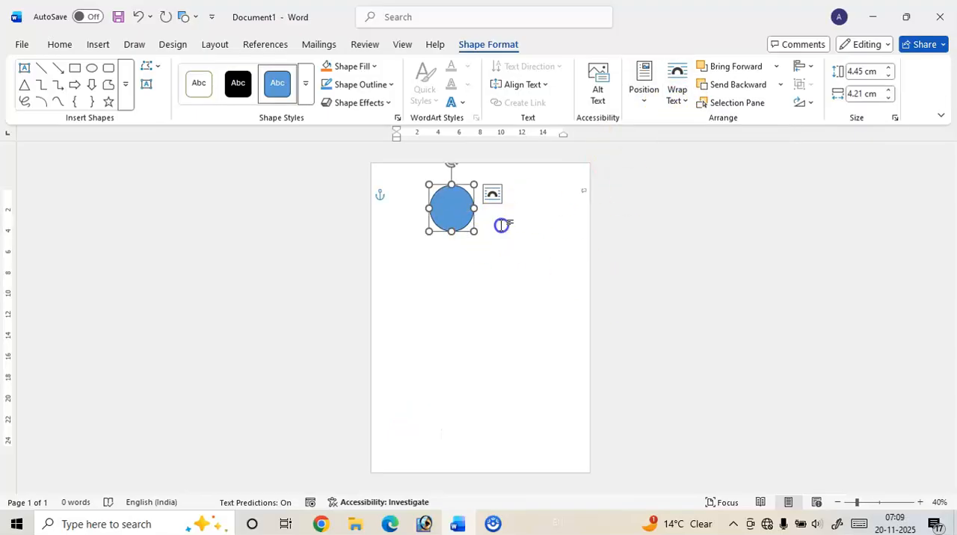
Generate sample paragraphs in the document body with the =rand() formula
click(501, 225)
text(=ra)
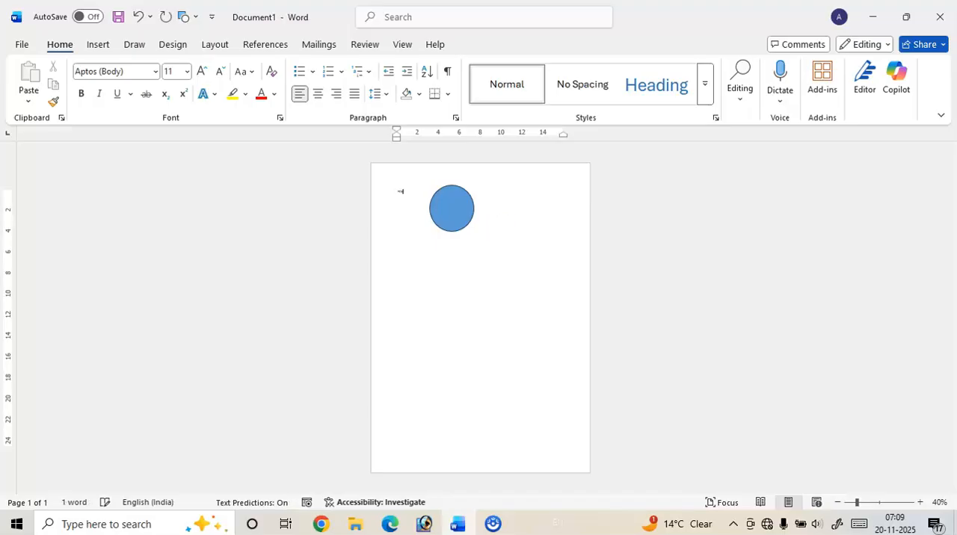
scroll(478, 245, up, 8)
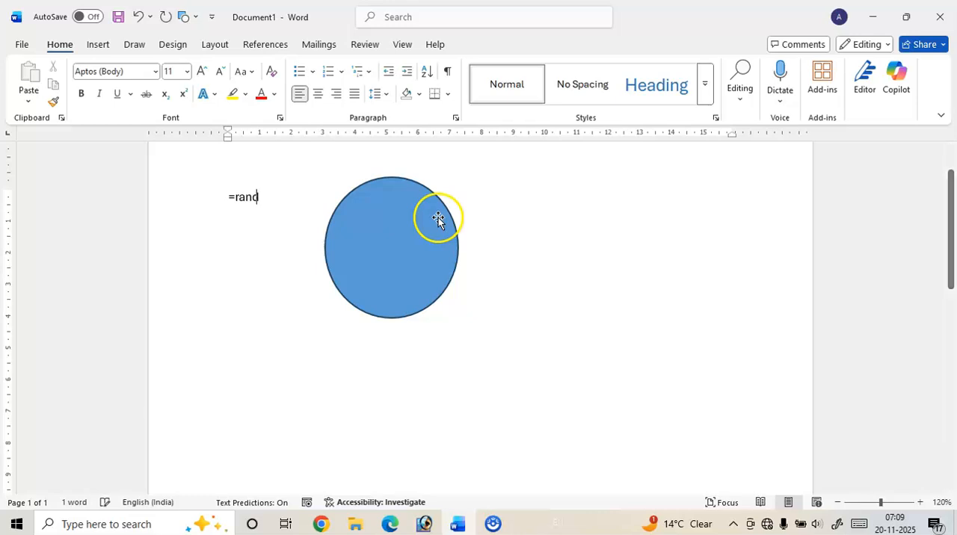
text(nd())
key(Return)
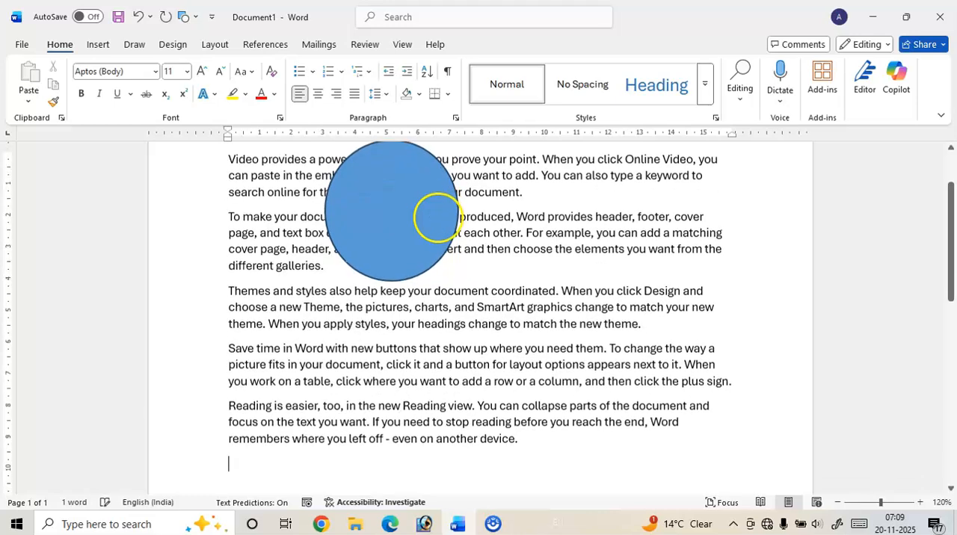
Move the blue circle over the start of the first three paragraphs
drag(368, 218, 305, 237)
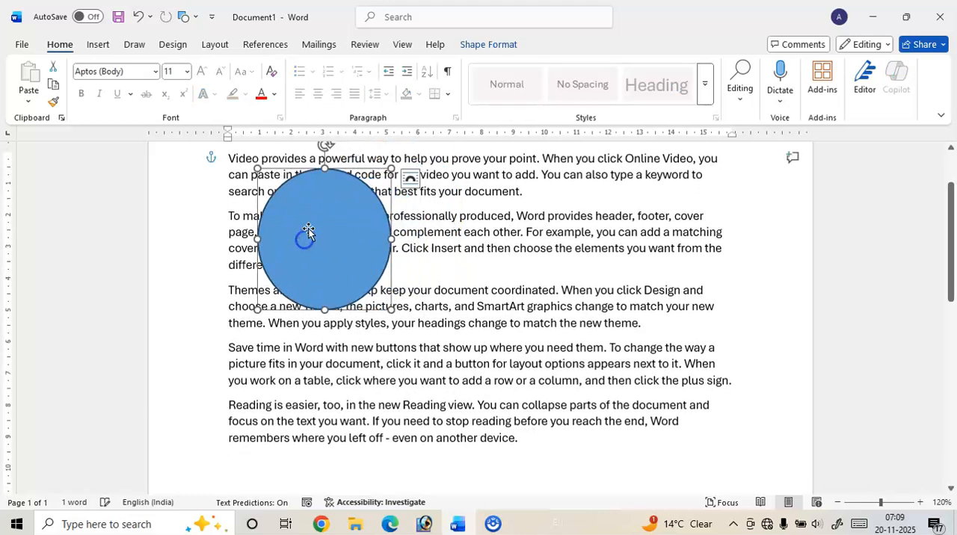
scroll(314, 232, up, 3)
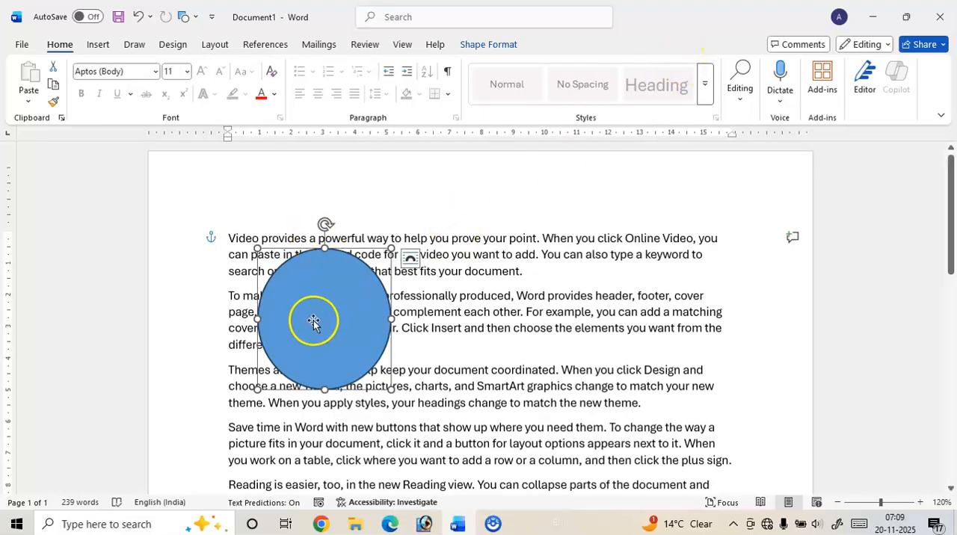
Preview the text wrapping options, such as Tight, Through, and Top and Bottom, on the circle without applying one
click(509, 51)
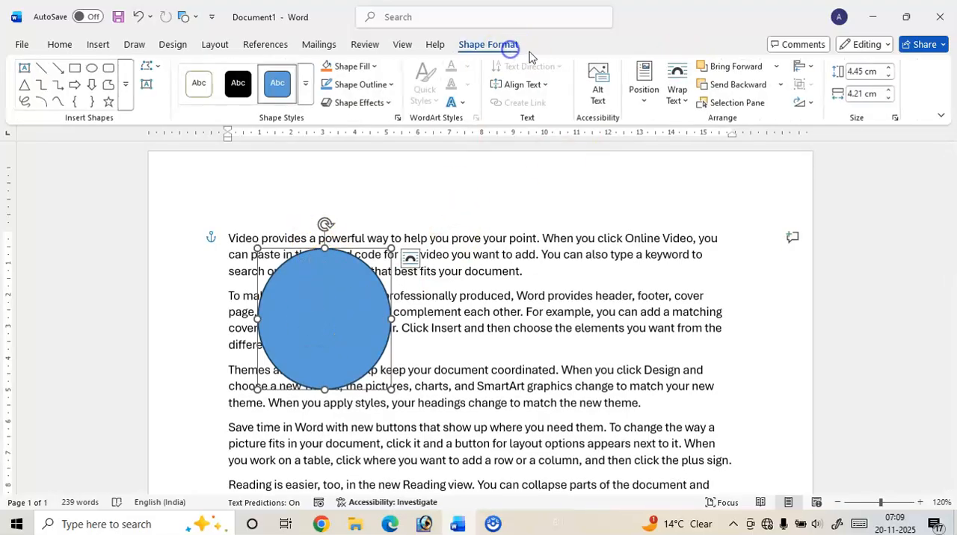
click(676, 98)
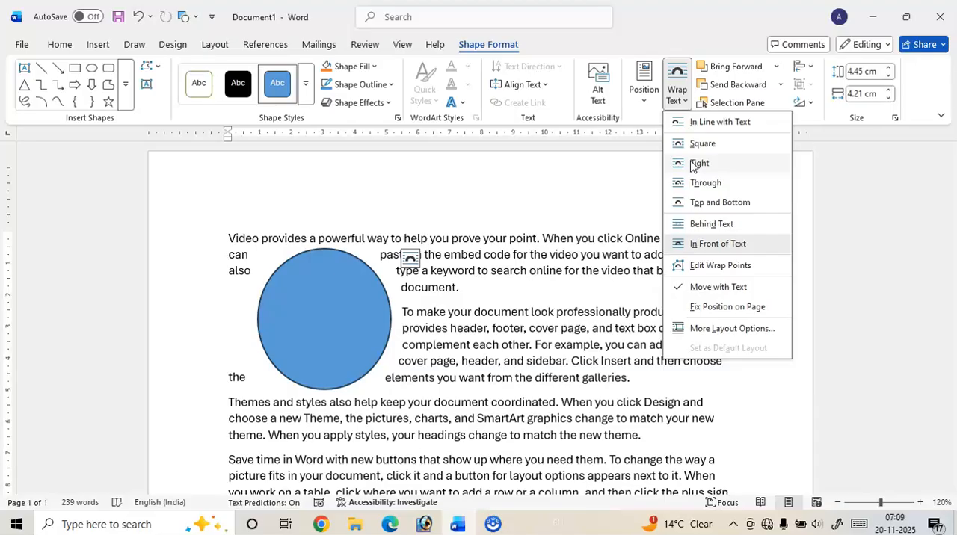
click(703, 185)
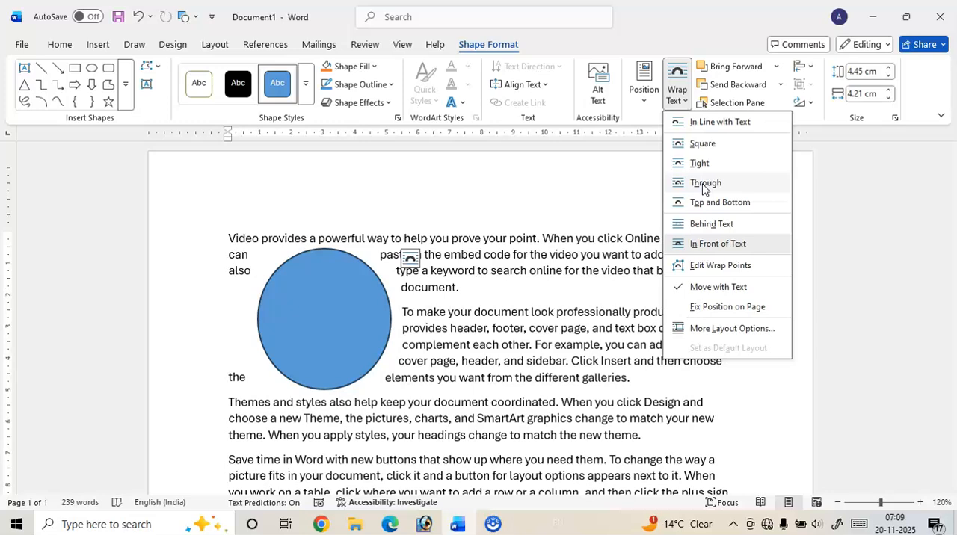
click(701, 203)
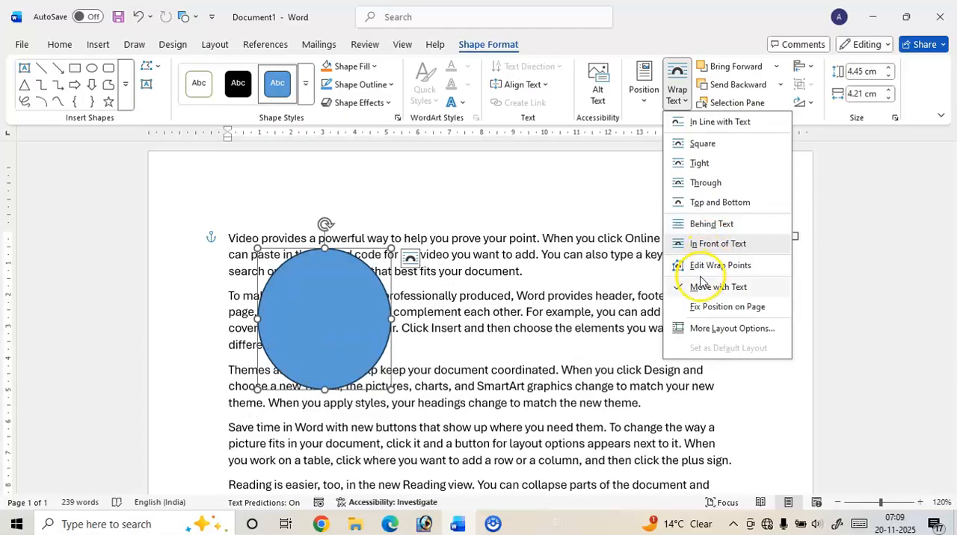
click(620, 179)
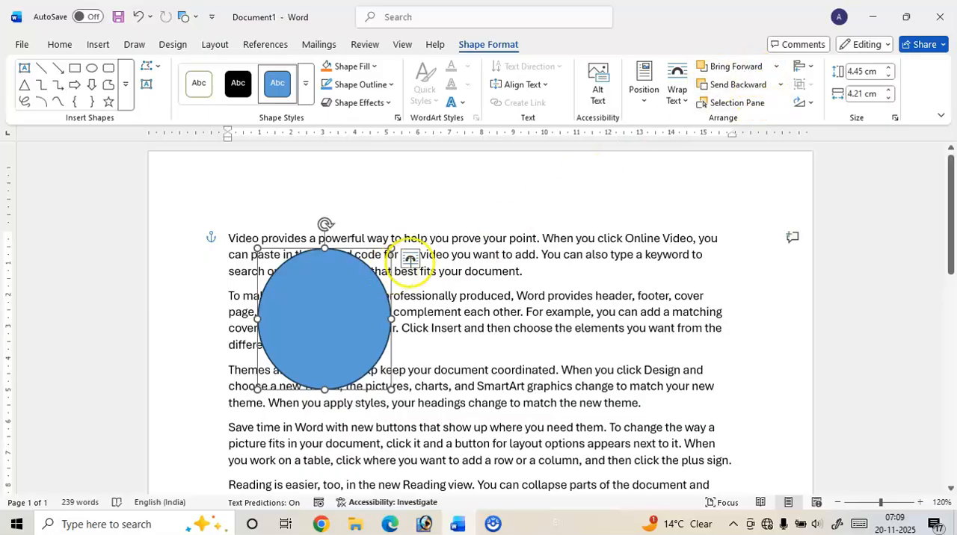
Move the blue circle into the empty area below the last paragraph
scroll(476, 259, down, 3)
scroll(476, 259, down, 4)
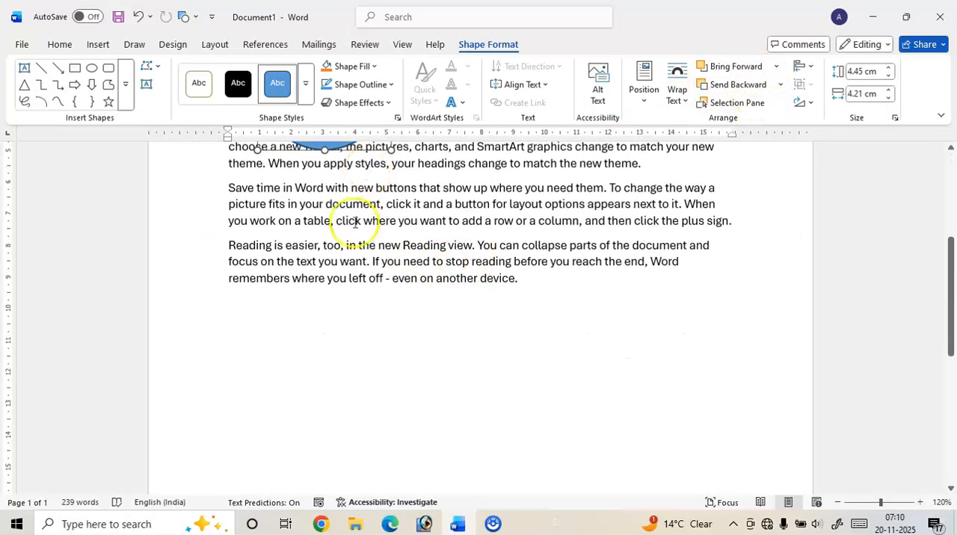
scroll(359, 220, up, 3)
drag(334, 221, 406, 398)
scroll(406, 397, down, 4)
drag(406, 280, 342, 376)
Draw a rectangle about 3.27 cm high and 4.79 cm wide overlapping the circle, and fill it with yellow
click(75, 68)
drag(340, 289, 490, 392)
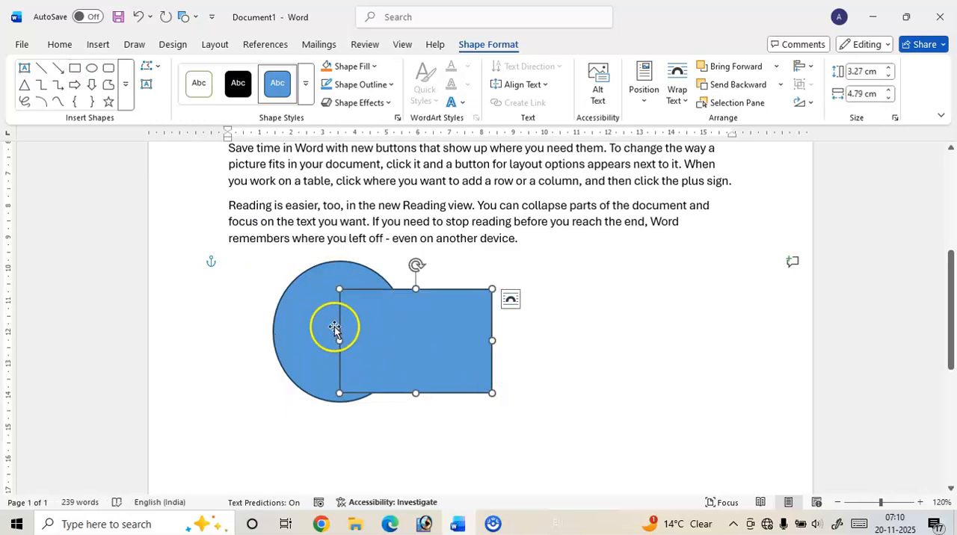
click(346, 67)
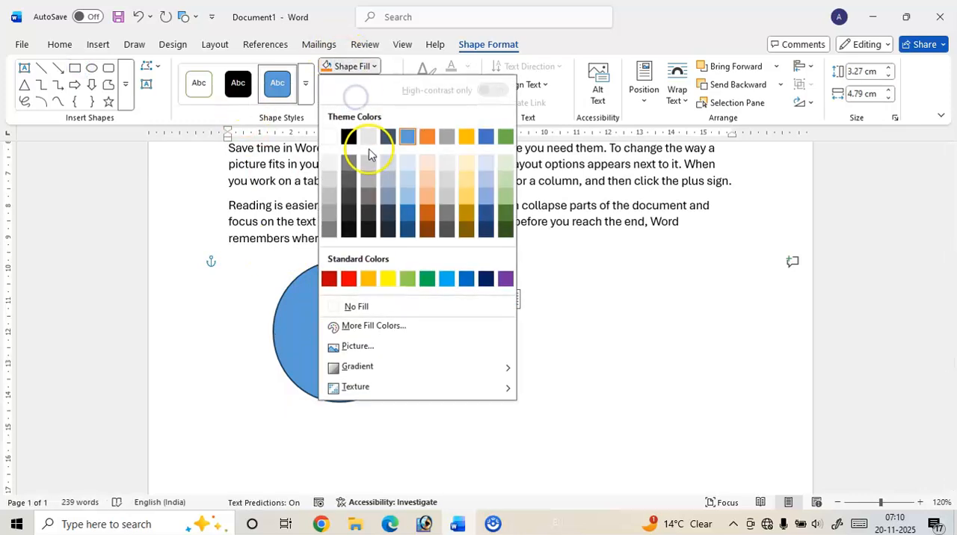
click(387, 277)
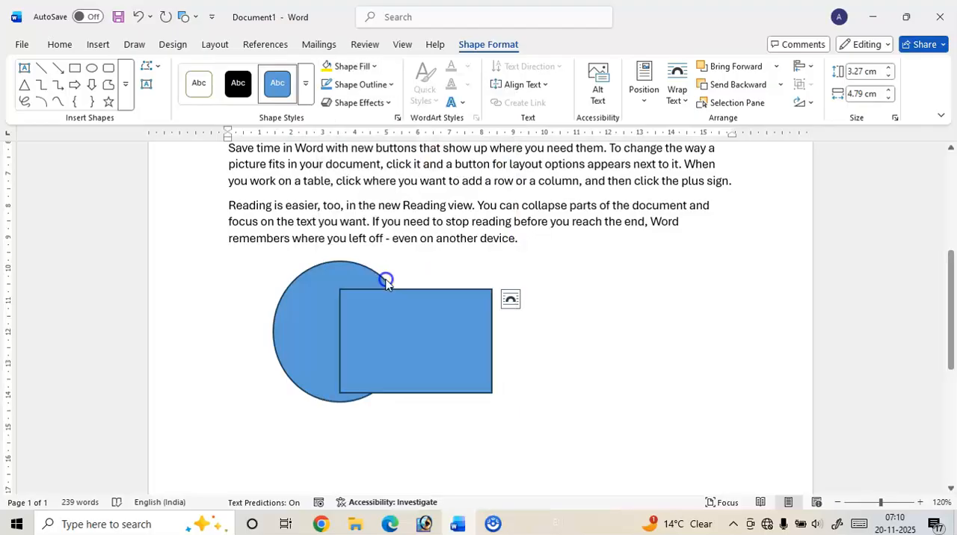
click(572, 326)
Draw an isosceles triangle about 5.21 cm high and 3.16 cm wide across the circle and rectangle, and fill it with red
click(393, 326)
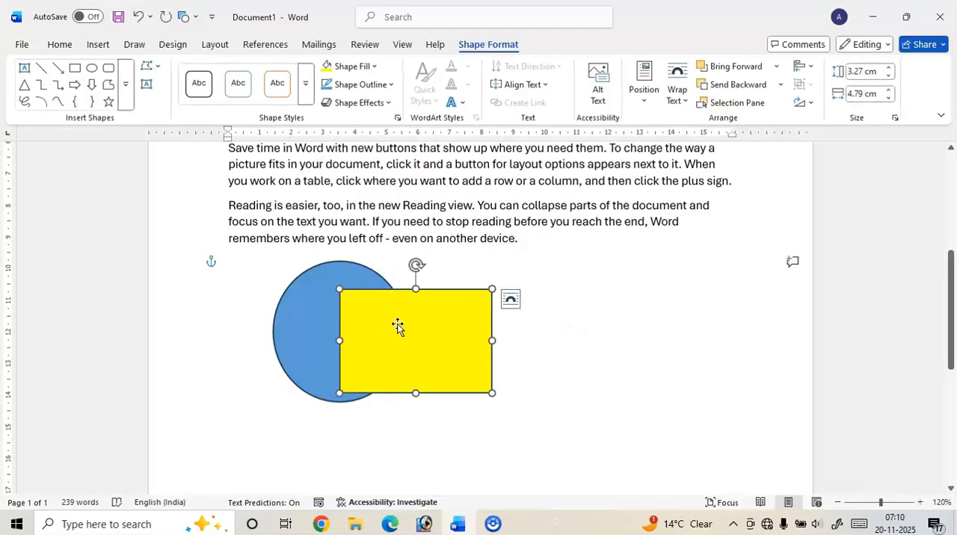
click(26, 84)
drag(346, 251, 447, 419)
drag(394, 378, 374, 368)
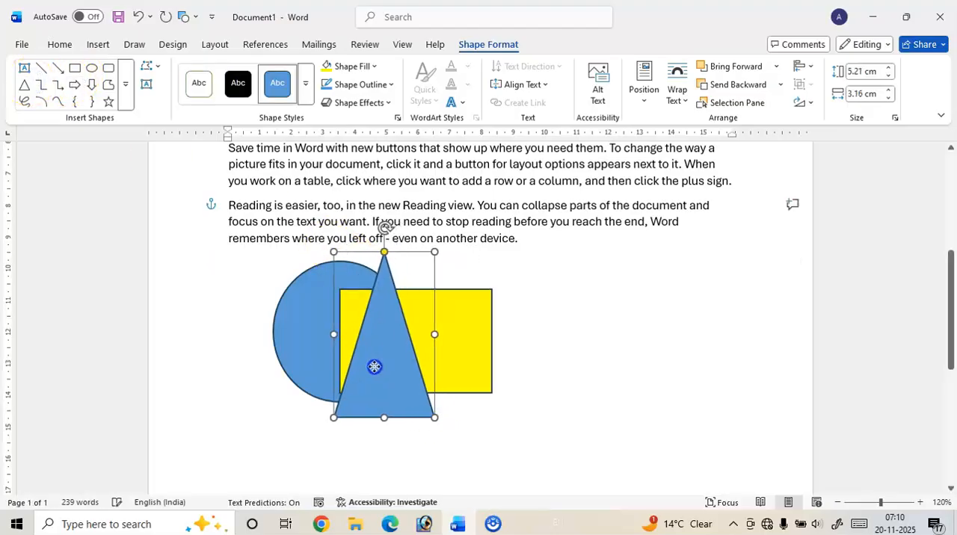
click(363, 67)
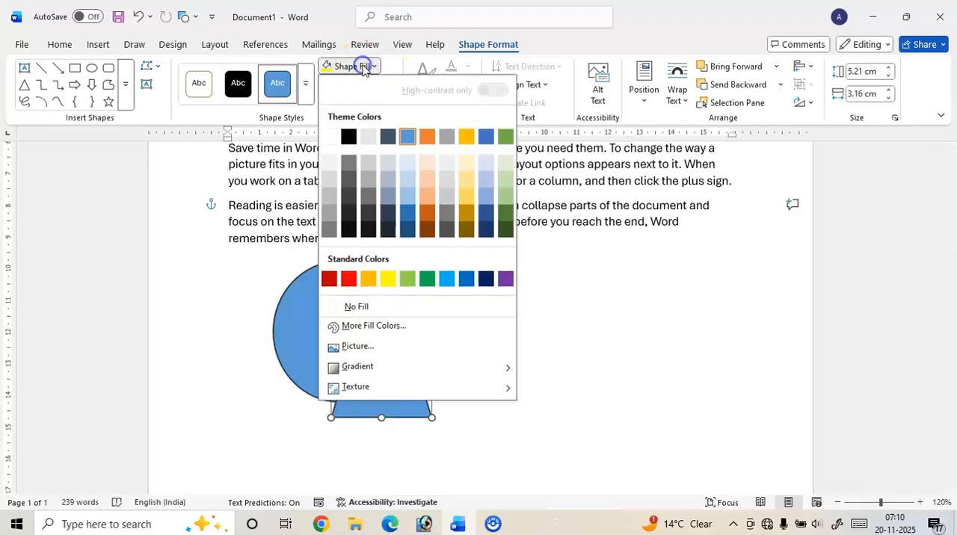
click(349, 278)
click(578, 353)
Show the Selection Pane listing the document's shapes and select the red triangle
click(380, 356)
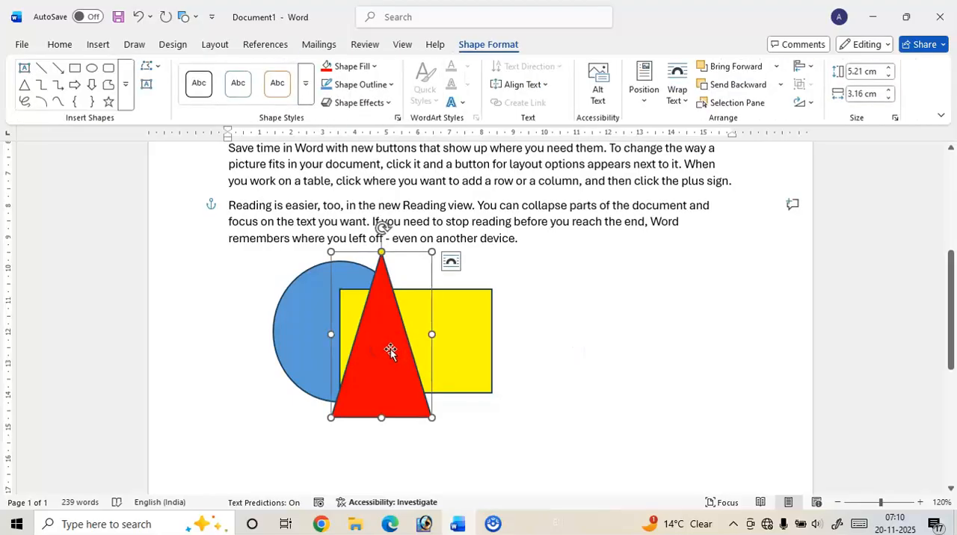
click(738, 103)
click(843, 185)
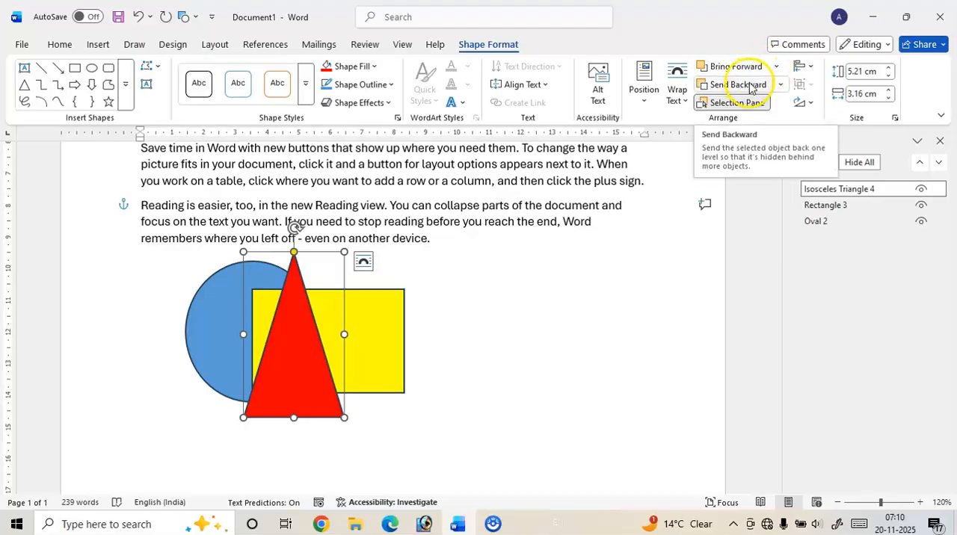
Try sending the red triangle to the back of all shapes, and undo the change
click(780, 85)
click(744, 124)
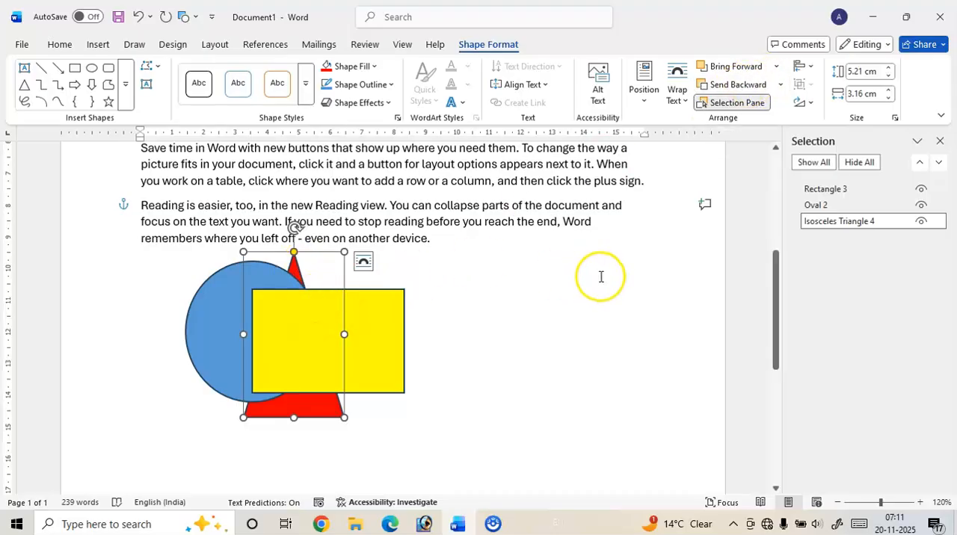
key(ctrl+z)
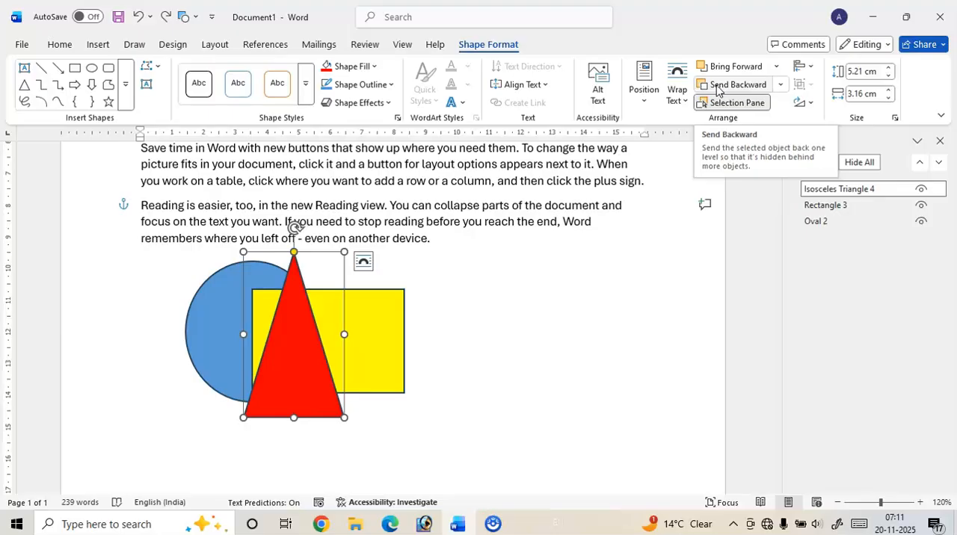
Send the red triangle backward one level, behind the yellow rectangle
click(716, 90)
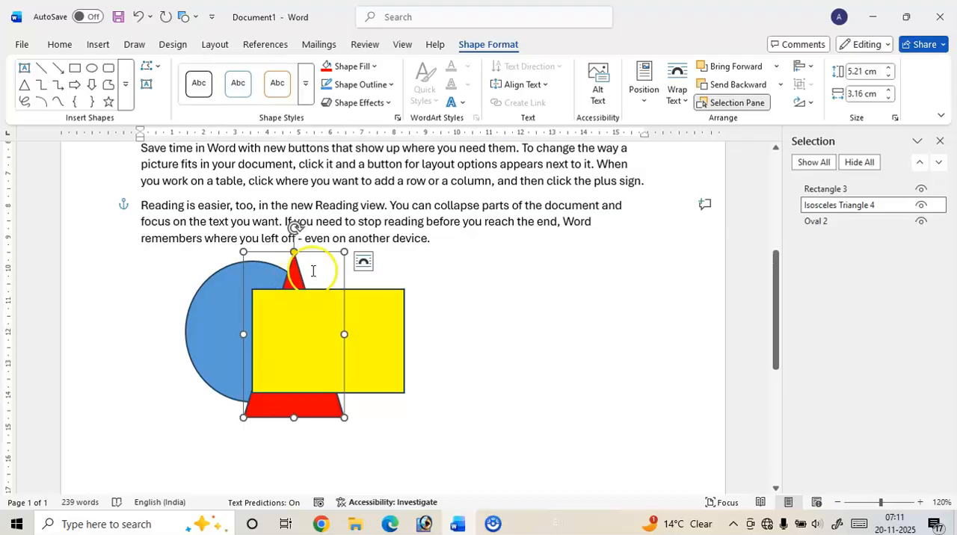
Try bringing the blue circle to the front, undo it, and bring the circle forward one level instead
click(244, 282)
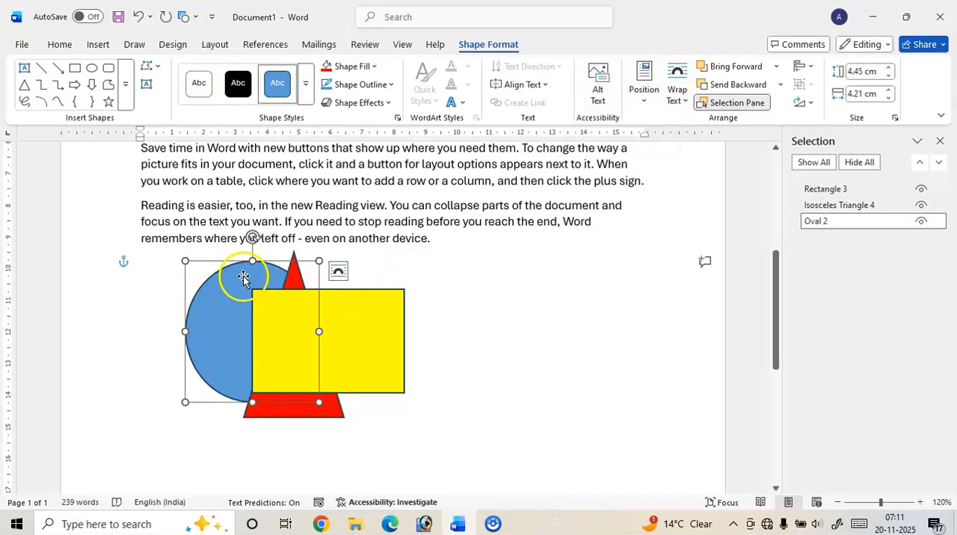
click(775, 70)
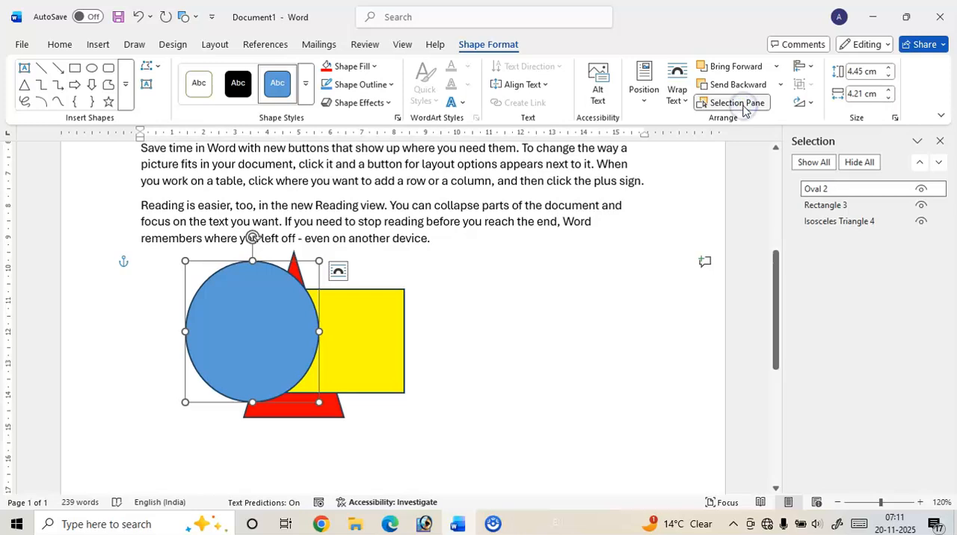
click(720, 115)
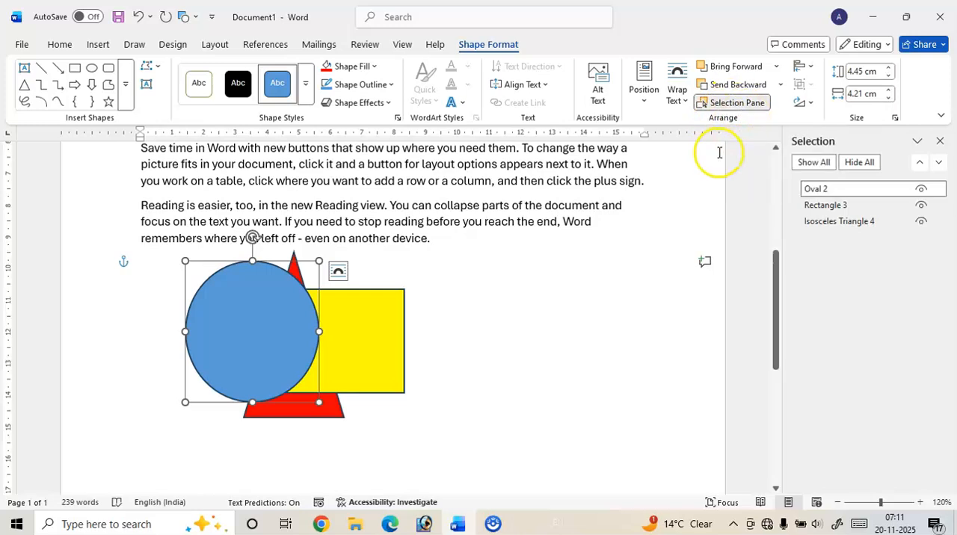
key(ctrl+z)
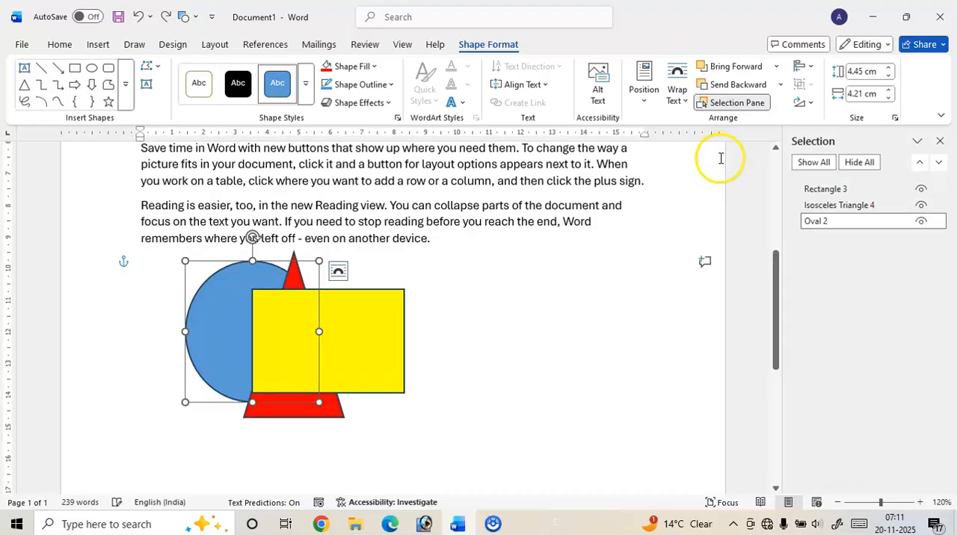
click(746, 72)
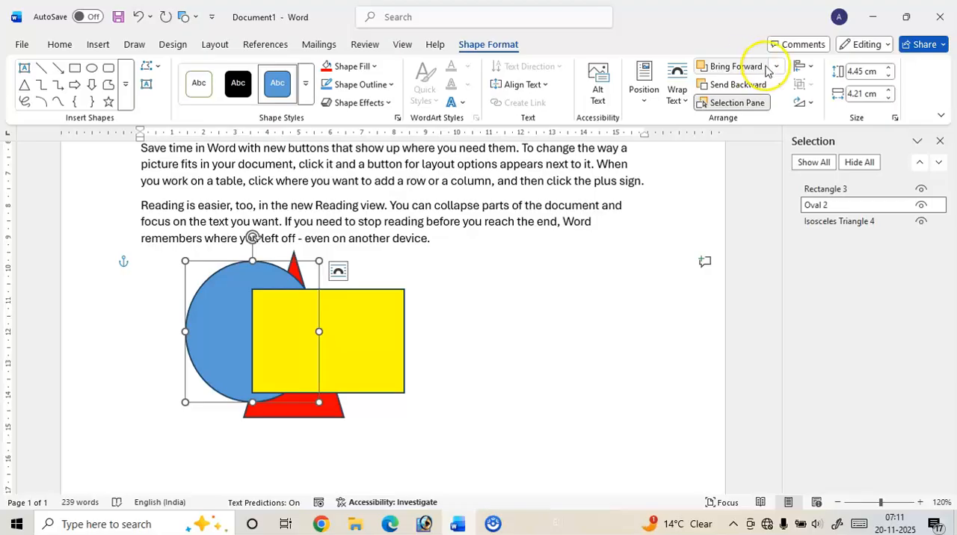
Move the yellow rectangle and the blue circle off the red triangle, keeping them overlapped to its right
drag(277, 327, 429, 323)
drag(321, 324, 499, 330)
click(585, 323)
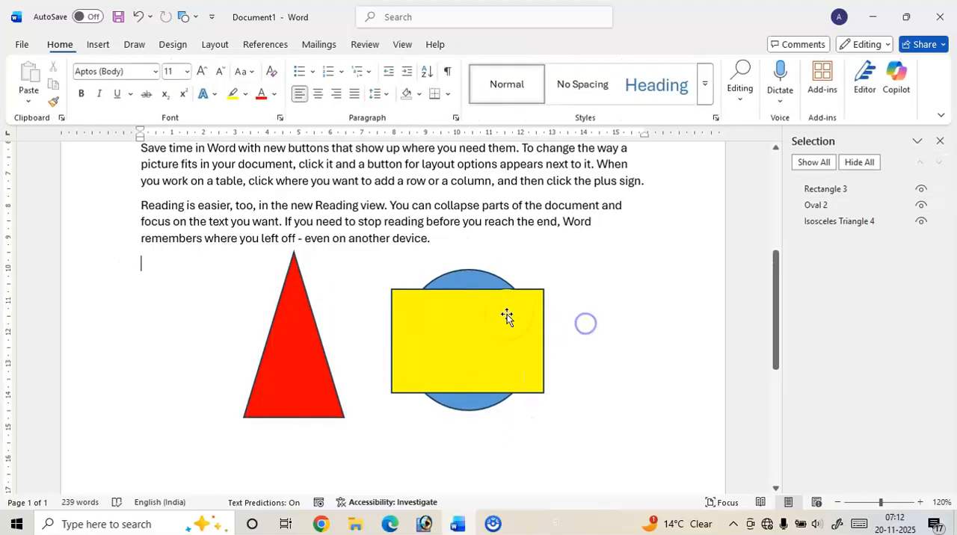
Group the yellow rectangle with the blue circle and move the group slightly down and to the right
click(478, 320)
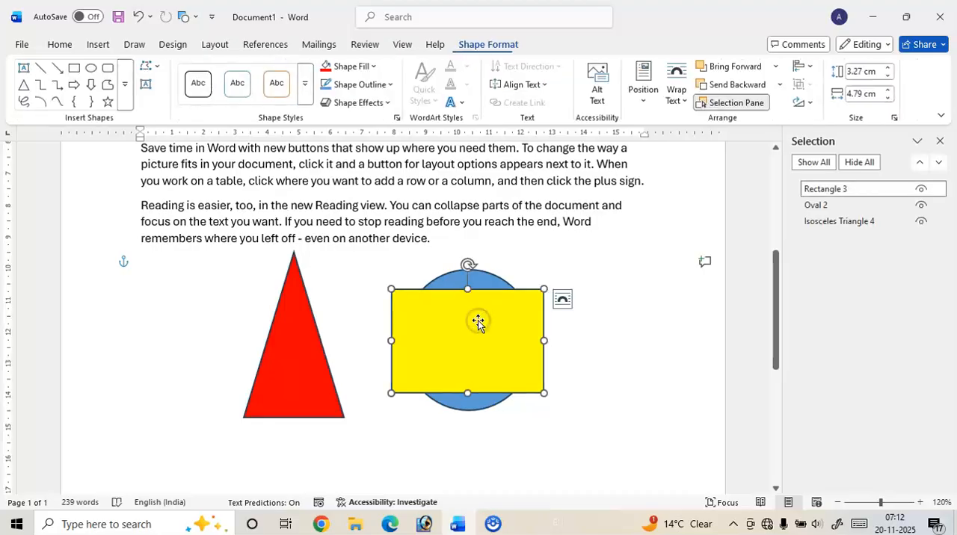
ctrl+click(489, 279)
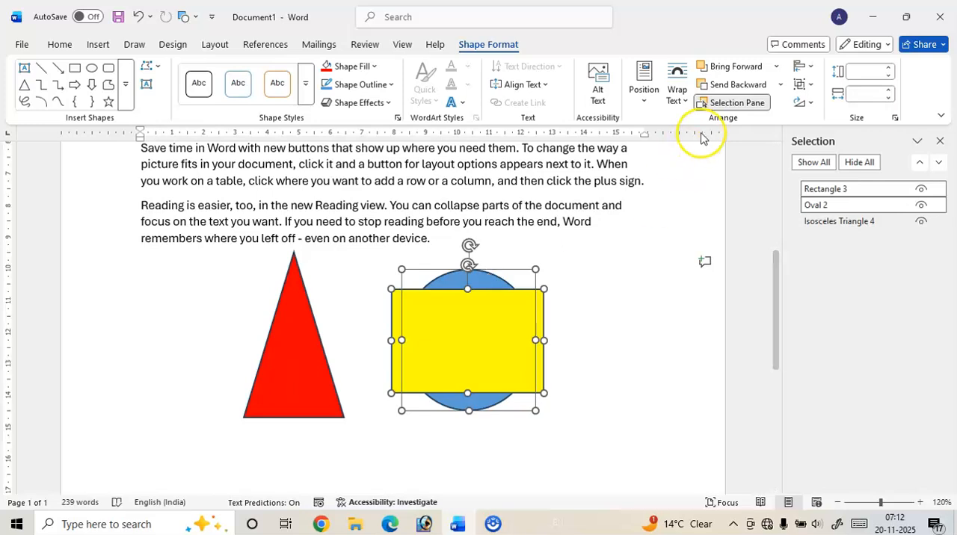
click(811, 87)
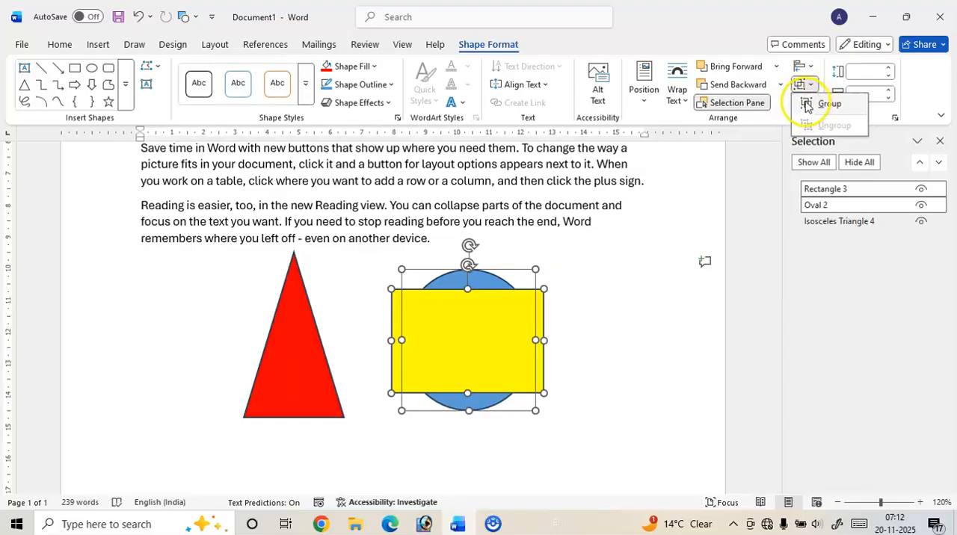
click(807, 107)
drag(494, 321, 504, 344)
Ungroup the yellow rectangle and blue circle, then deselect both shapes
click(814, 87)
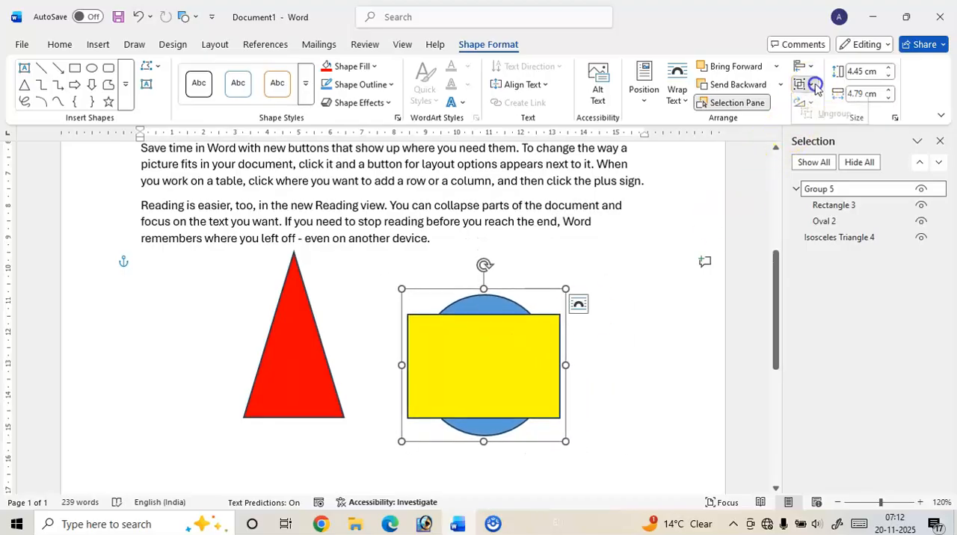
click(814, 124)
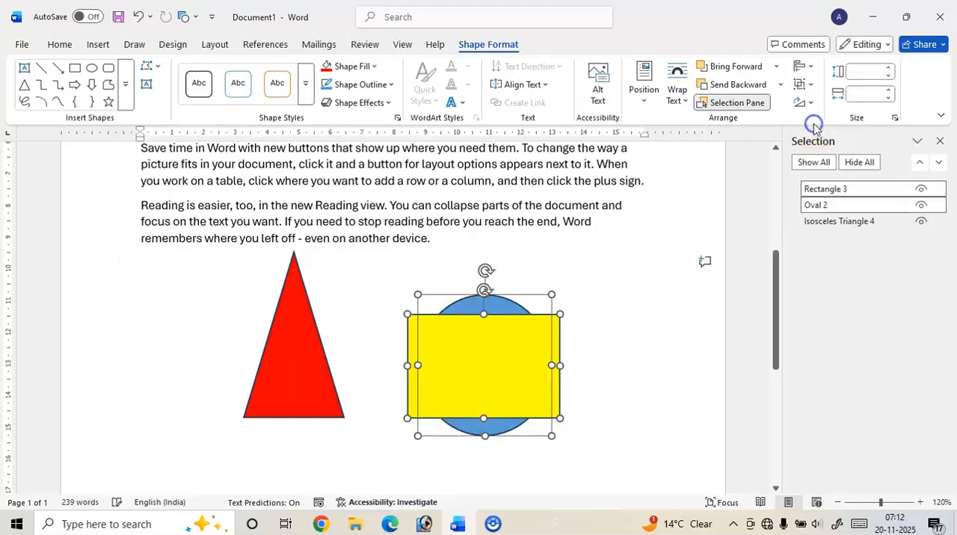
click(602, 302)
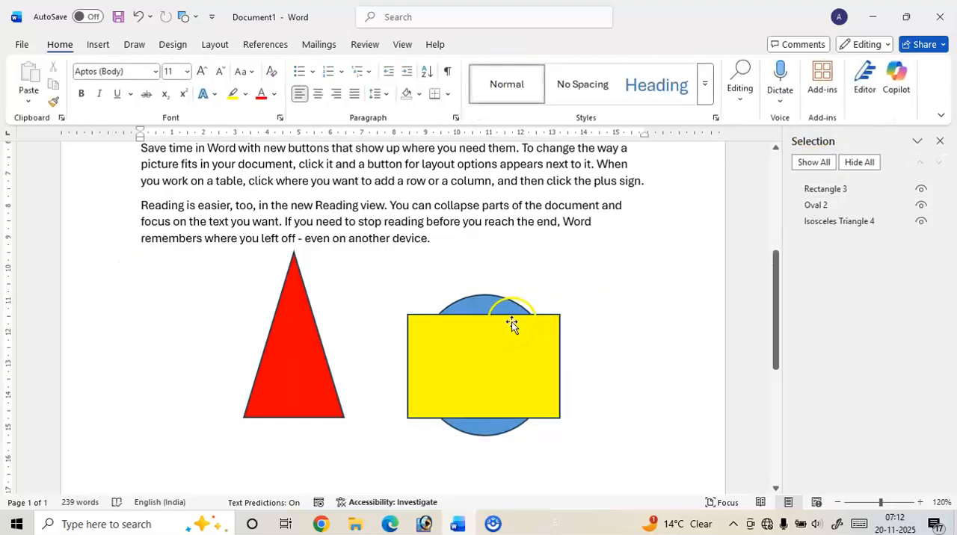
Move the yellow rectangle and the blue circle separately up toward the right page margin, leaving them partly overlapped
click(495, 319)
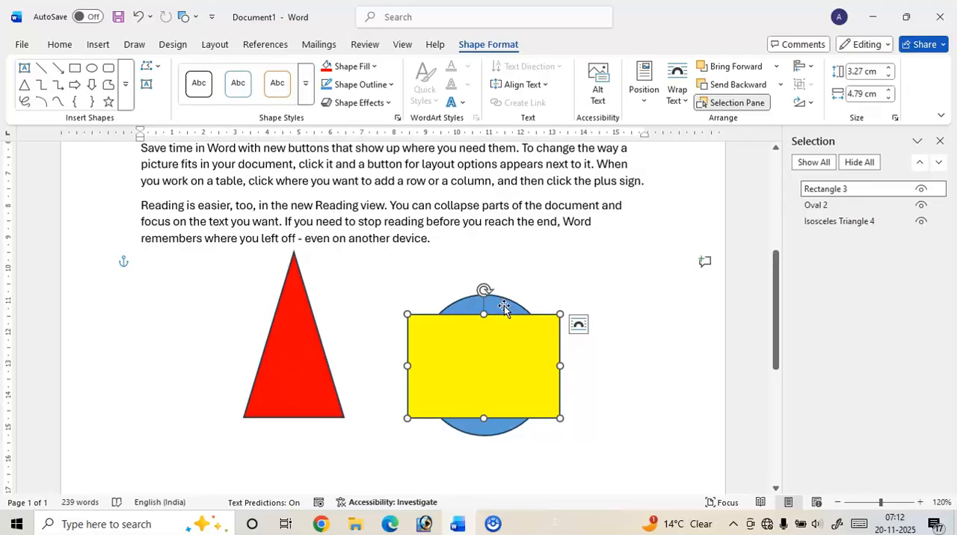
drag(421, 344, 561, 283)
drag(474, 331, 569, 289)
Move the red triangle down and left, and shift its apex above its lower-left corner to form a right-angled triangle
drag(297, 339, 250, 363)
drag(254, 282, 190, 334)
drag(198, 278, 321, 321)
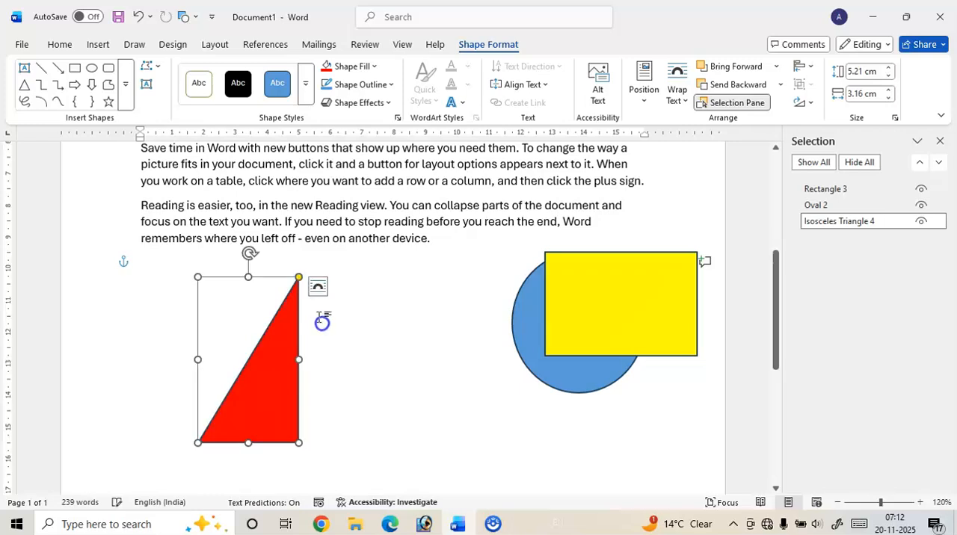
drag(299, 279, 177, 280)
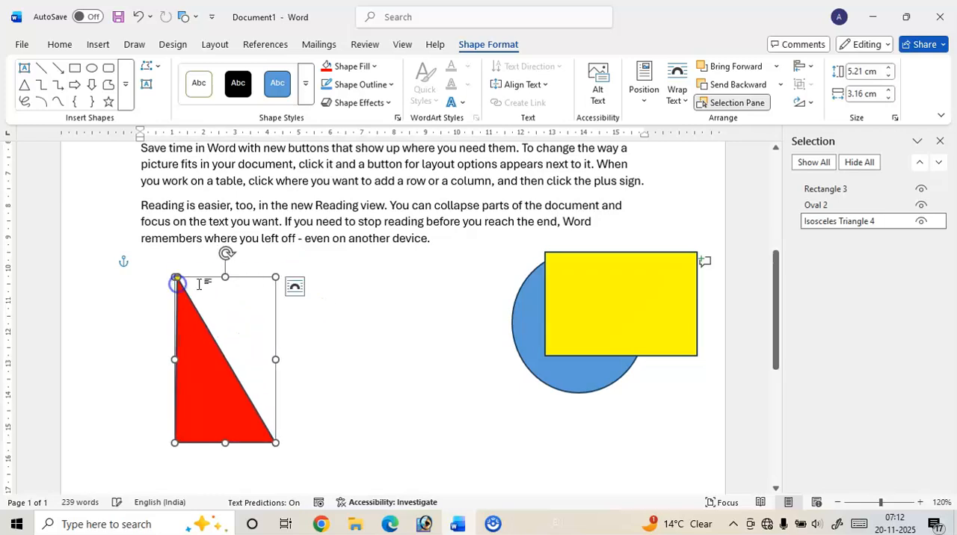
Flip the red triangle horizontally and place a copy of it to its right
click(802, 102)
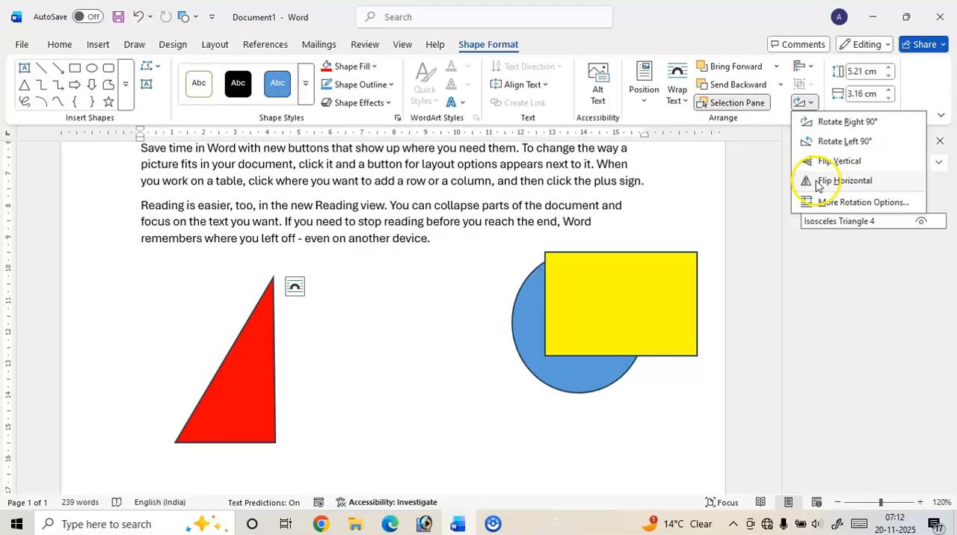
click(818, 186)
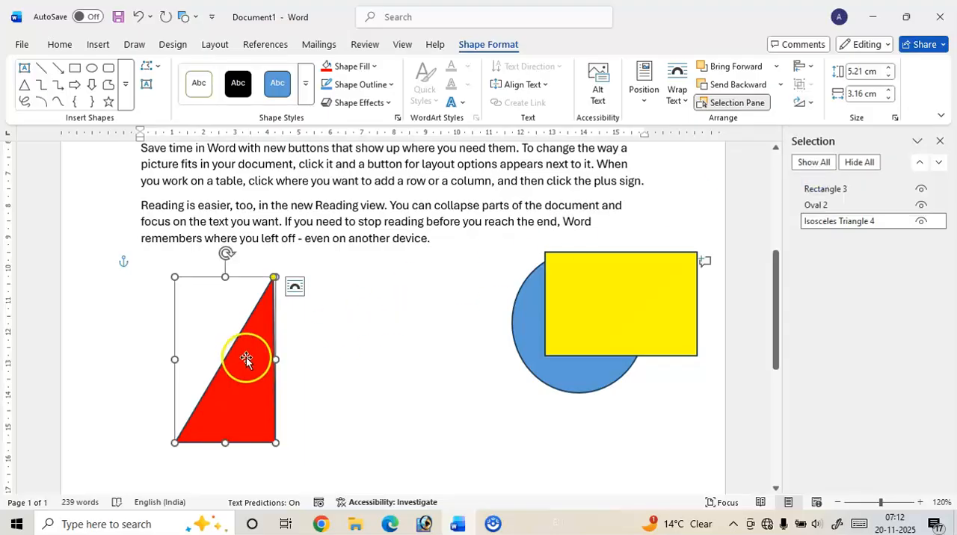
drag(246, 357, 384, 361)
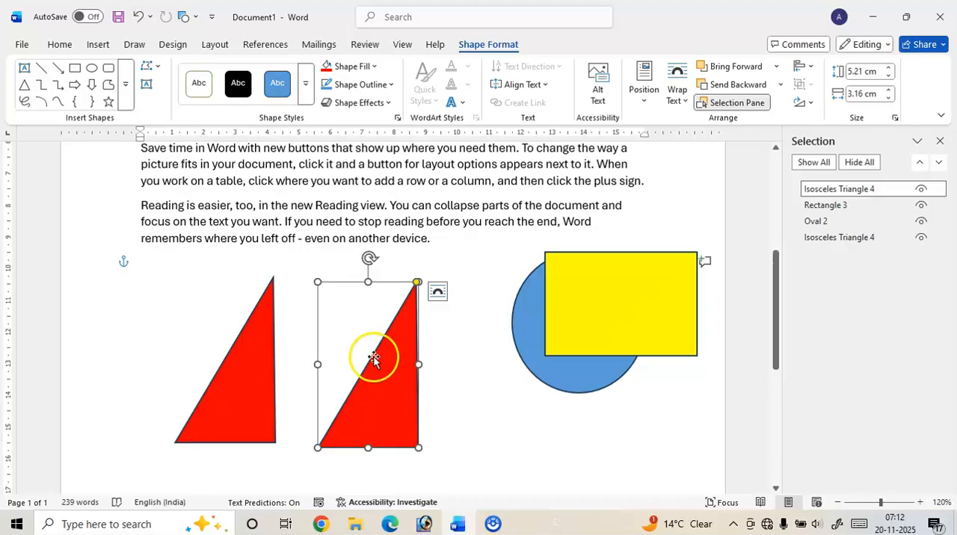
key(ctrl)
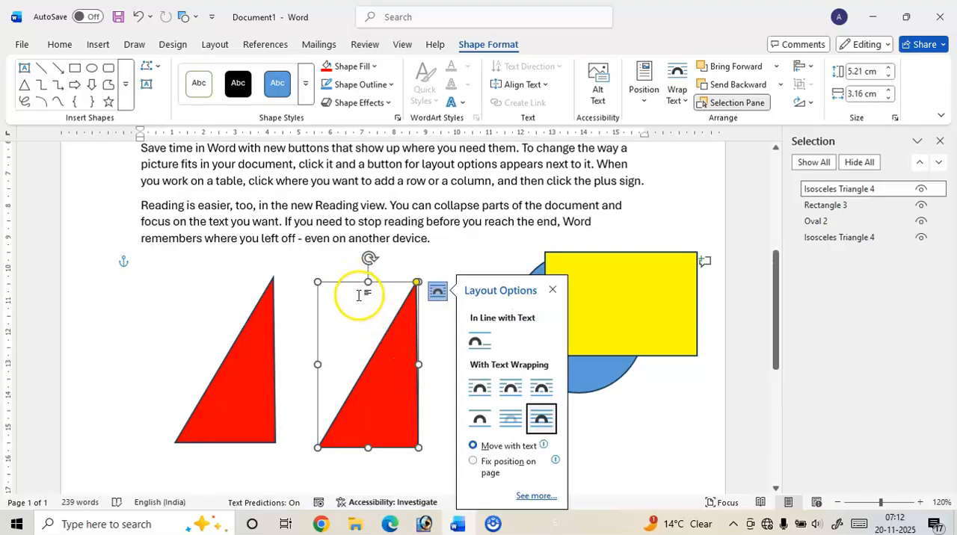
click(553, 289)
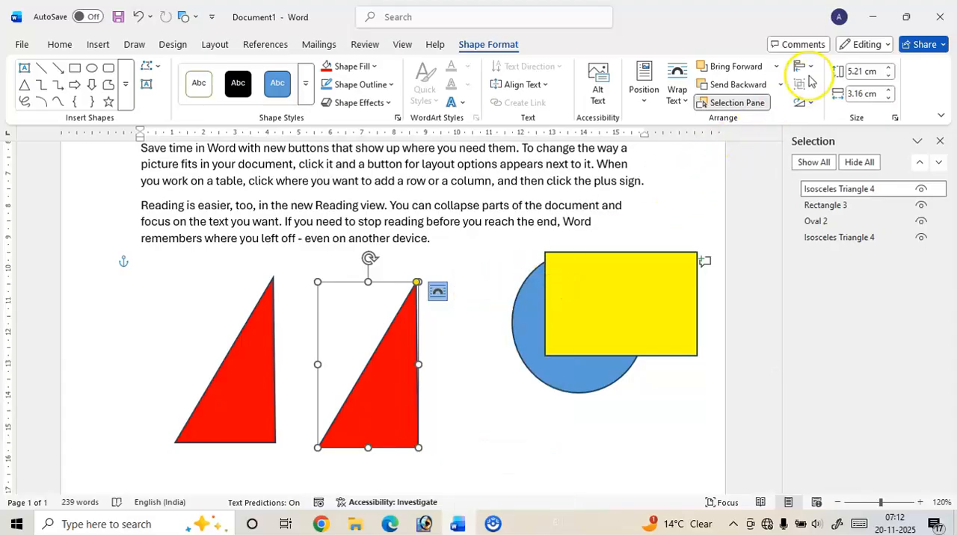
Flip the copied triangle horizontally and align it closely beside the original as its mirror image
click(808, 101)
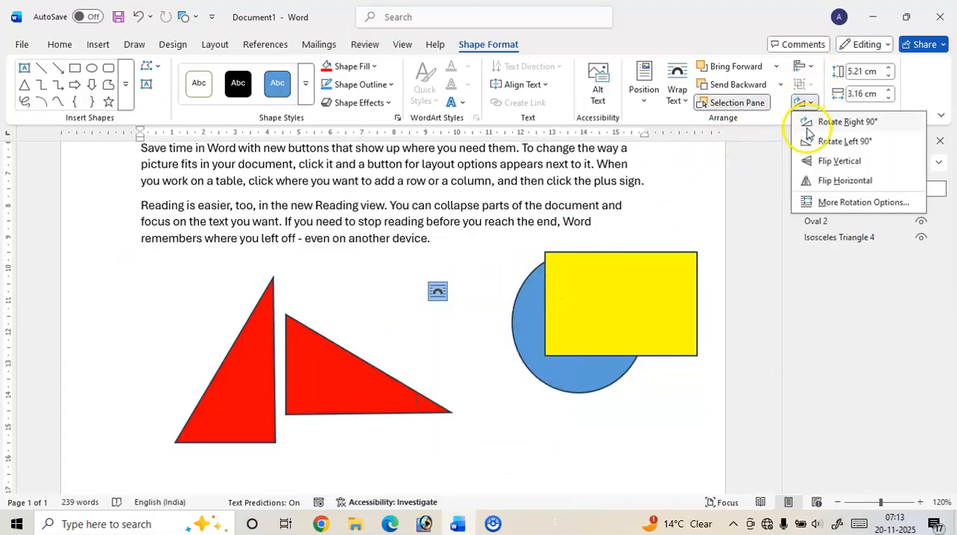
click(808, 188)
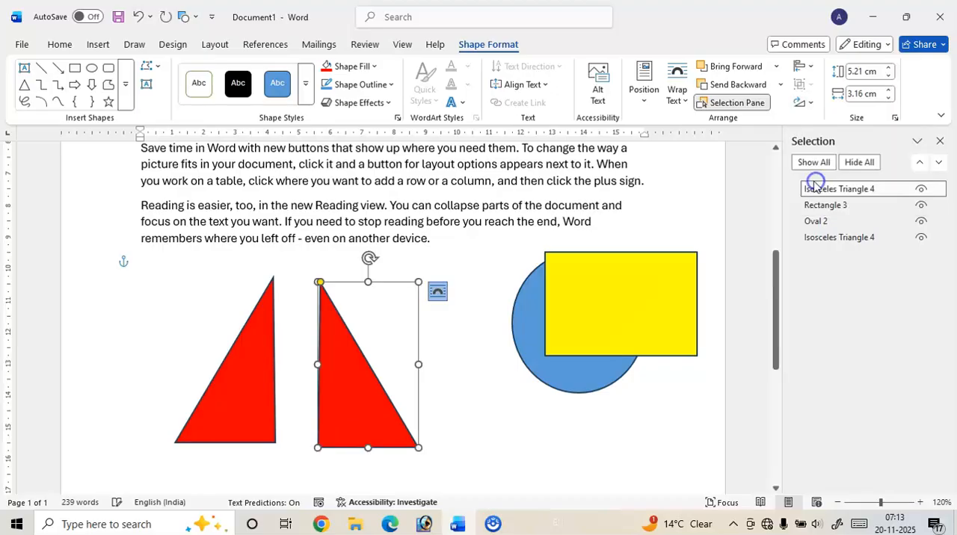
drag(329, 372, 307, 359)
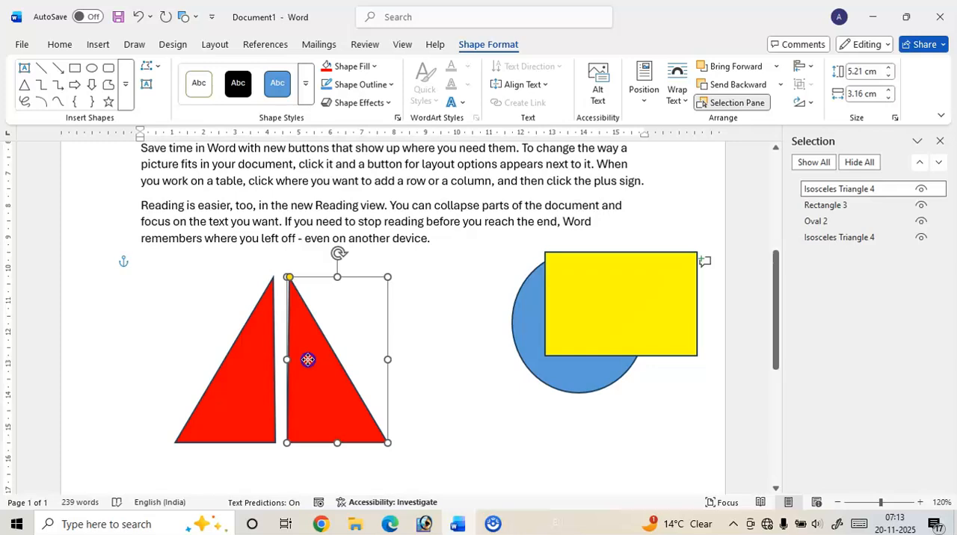
Select both red triangles and place a copy of the pair directly below them with a narrow gap
shift+click(254, 372)
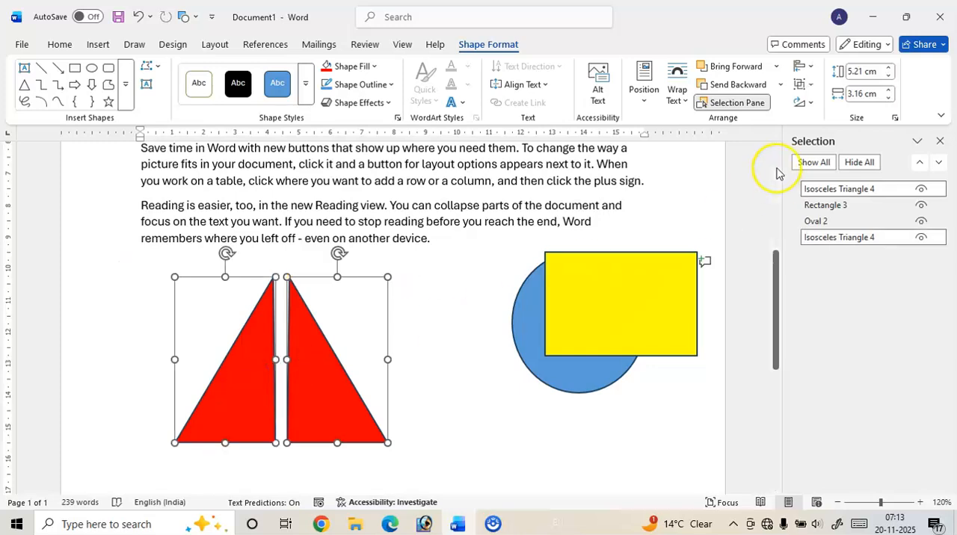
click(810, 103)
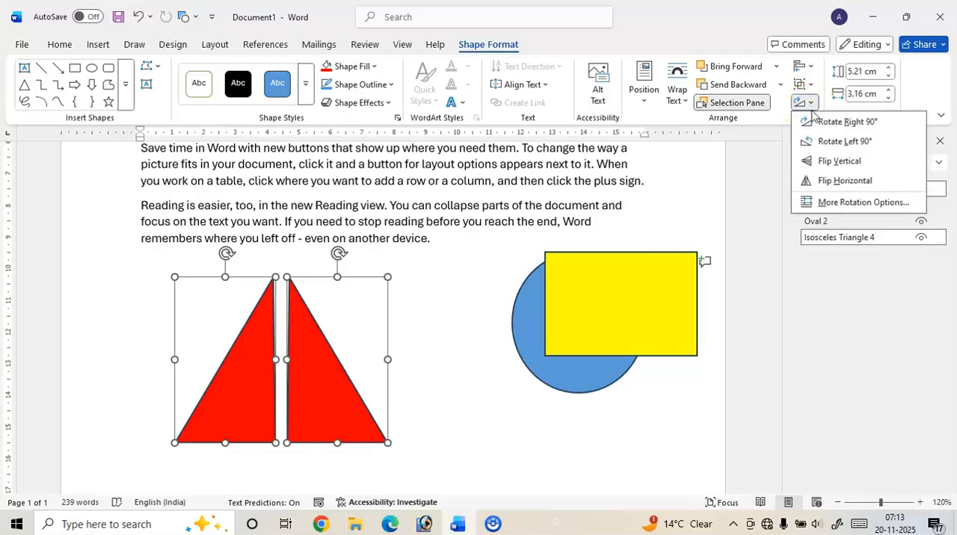
click(360, 341)
click(298, 329)
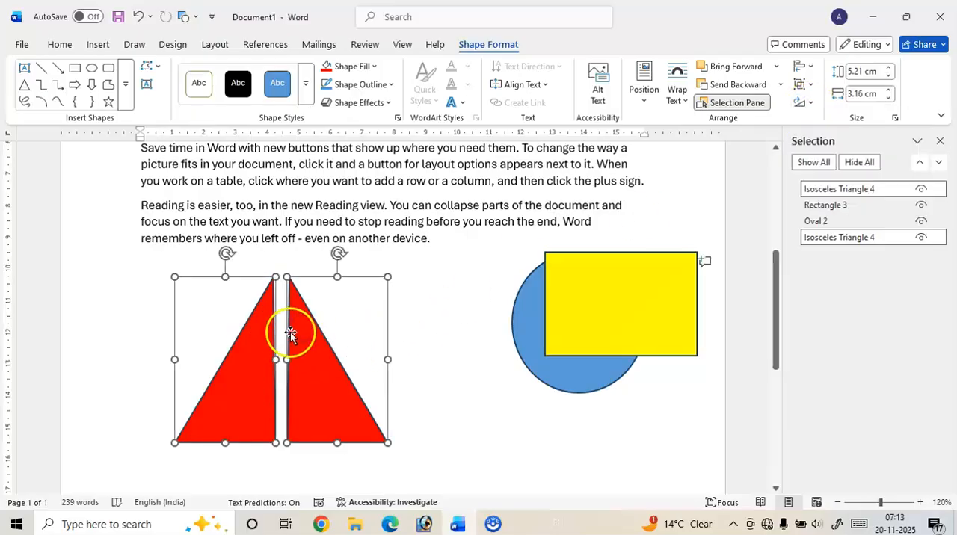
drag(324, 283, 320, 448)
scroll(389, 358, down, 4)
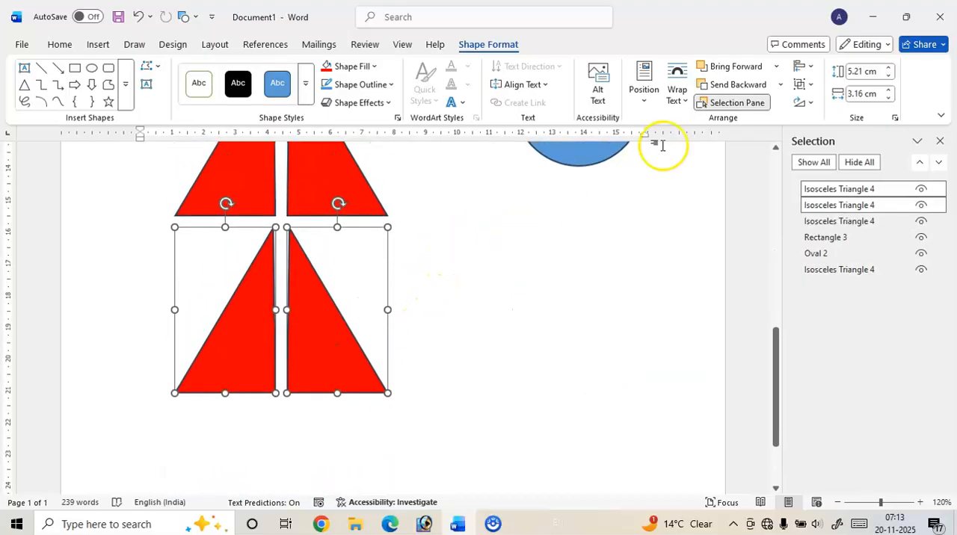
Flip the lower pair of red triangles vertically to complete a four-piece diamond, and deselect them
click(810, 105)
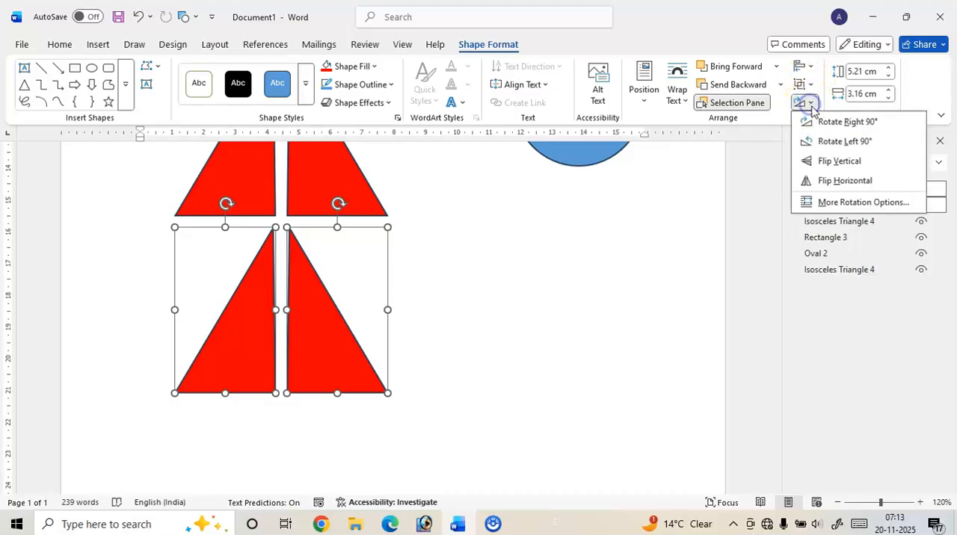
click(825, 163)
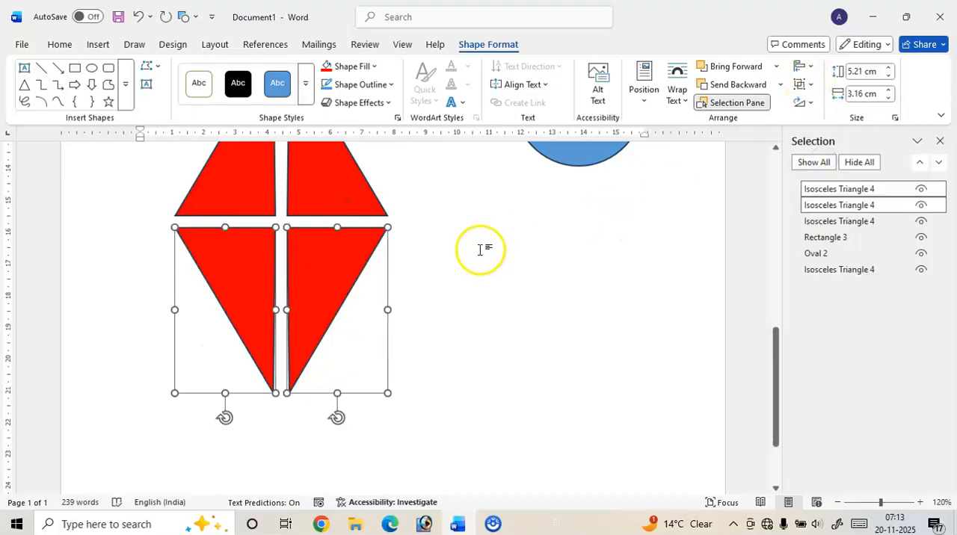
scroll(481, 250, up, 3)
click(412, 283)
scroll(359, 273, down, 2)
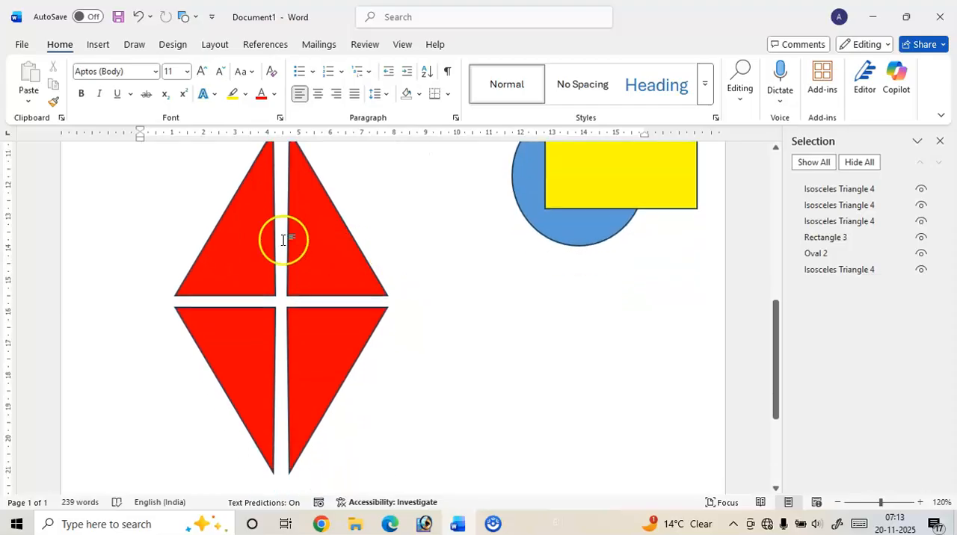
Select all four red triangles of the diamond together
click(247, 246)
ctrl+click(316, 250)
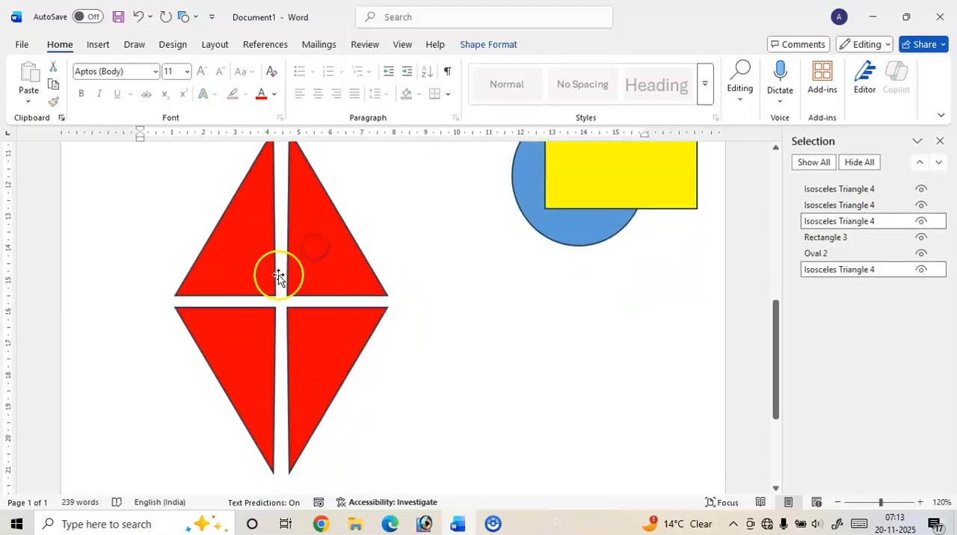
click(382, 233)
scroll(382, 229, up, 2)
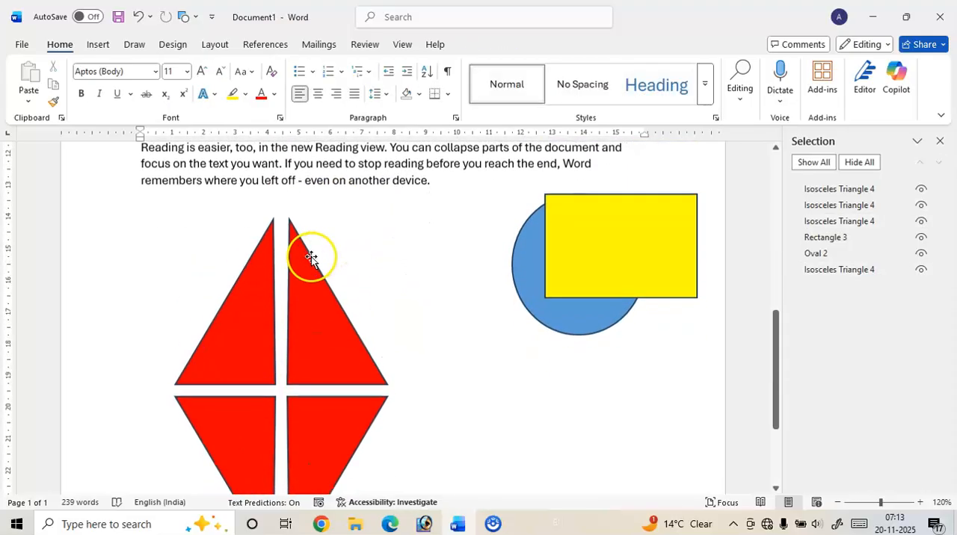
scroll(311, 256, down, 3)
click(260, 244)
click(309, 242)
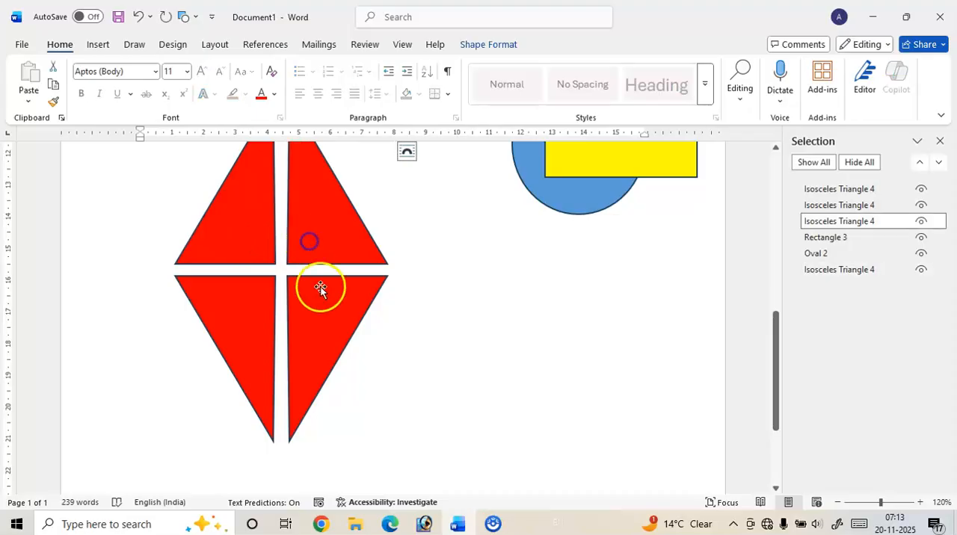
click(320, 290)
ctrl+click(261, 302)
ctrl+click(268, 252)
ctrl+click(310, 252)
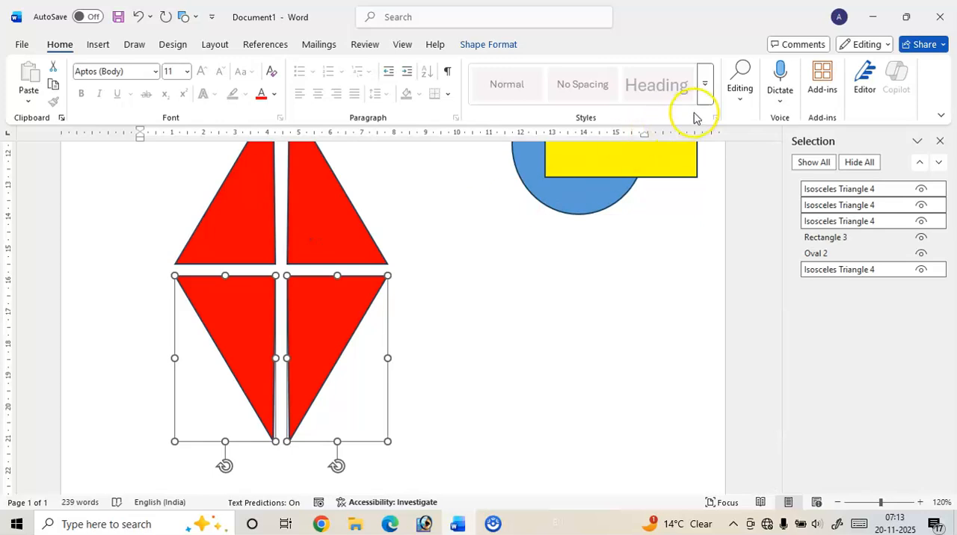
scroll(449, 273, up, 3)
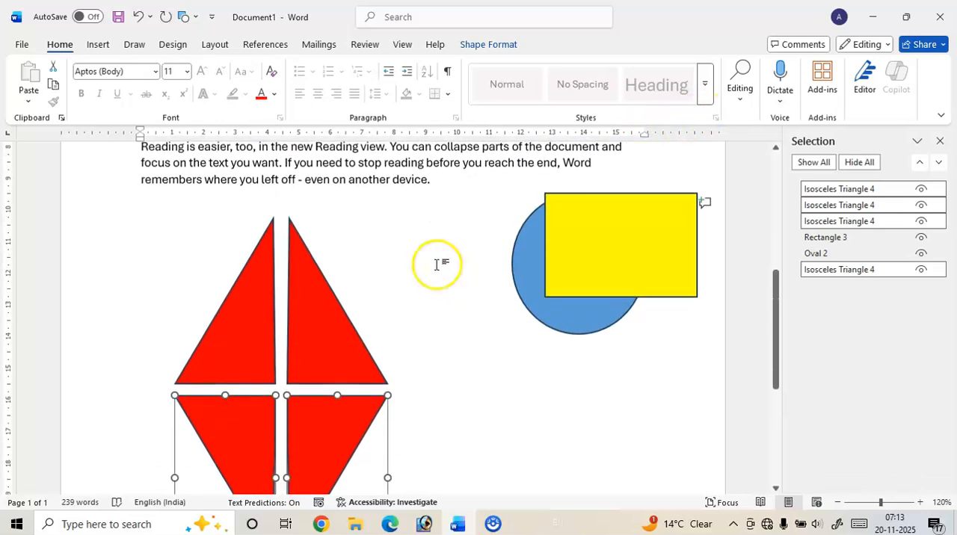
click(99, 45)
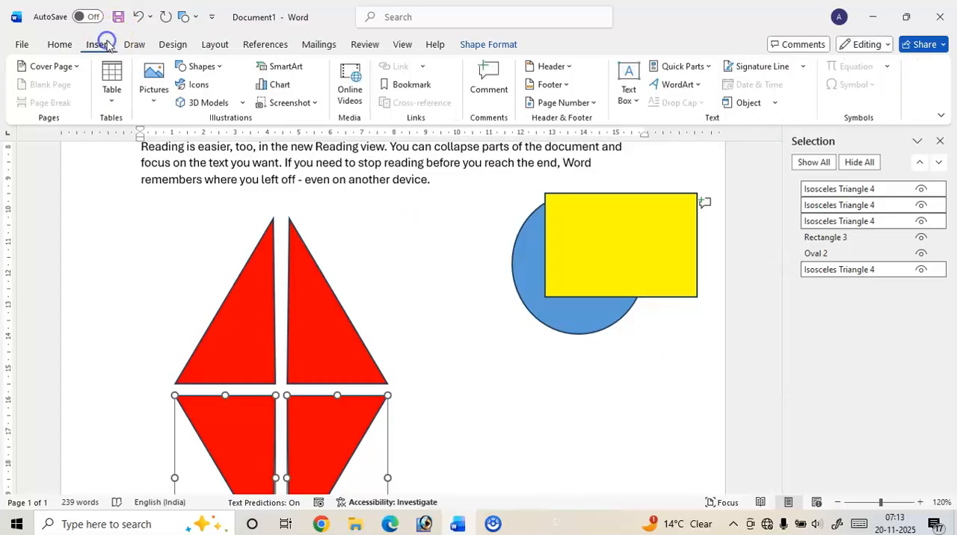
click(50, 48)
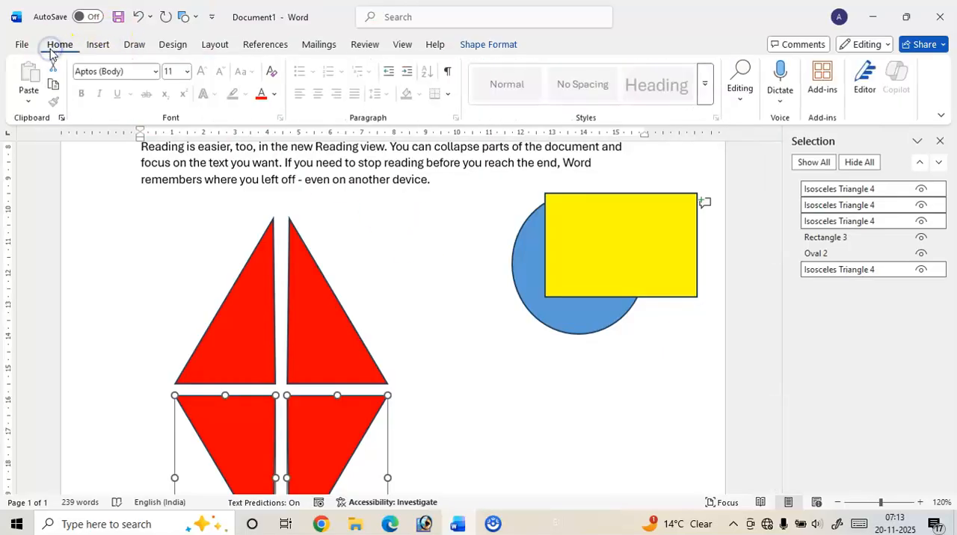
click(98, 45)
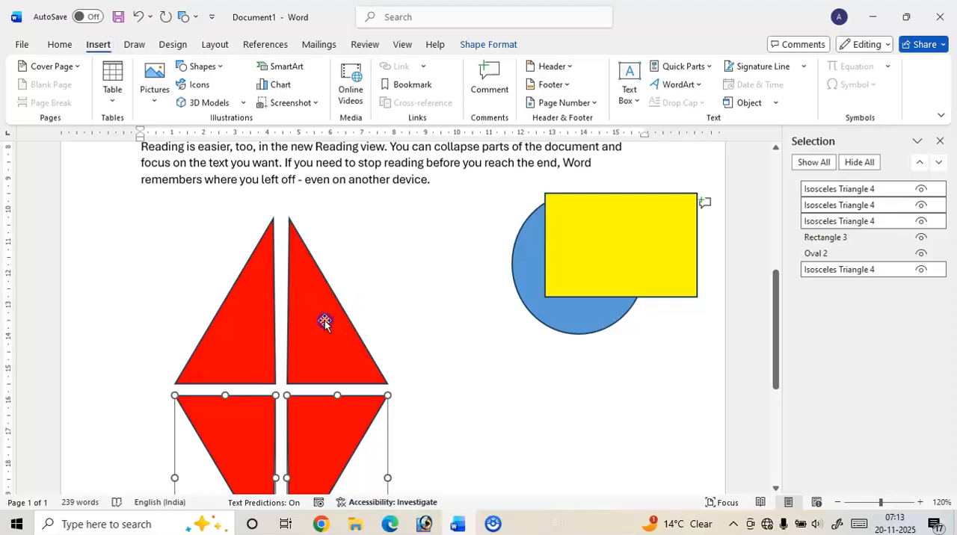
click(493, 524)
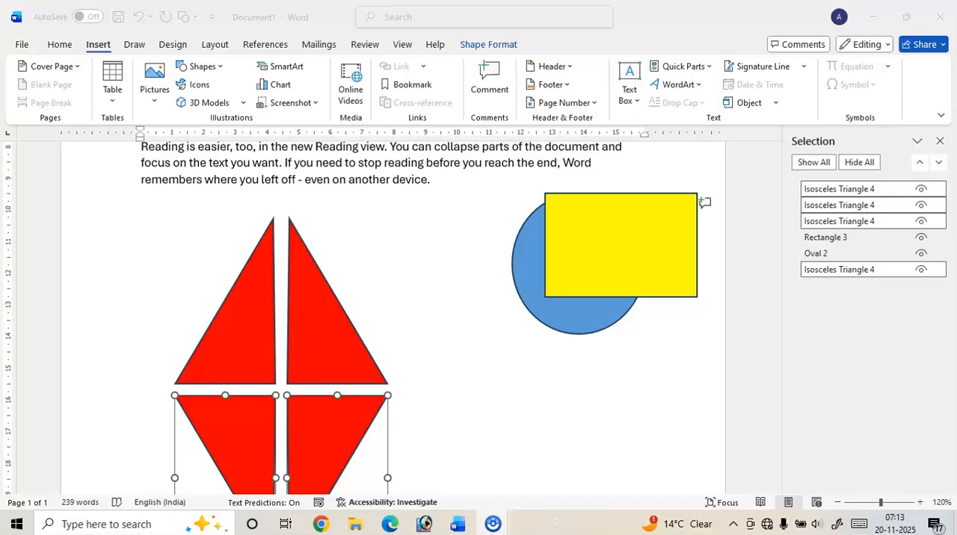
click(314, 338)
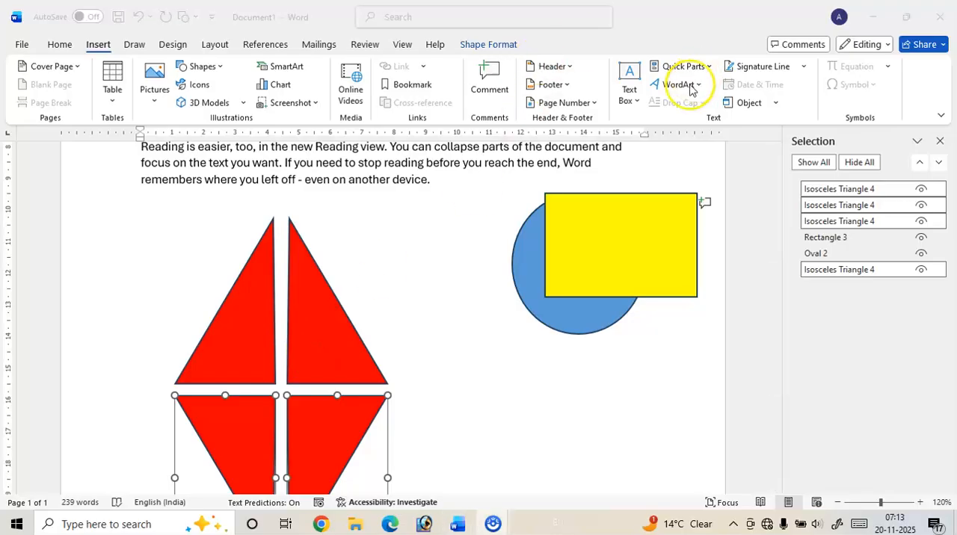
click(524, 417)
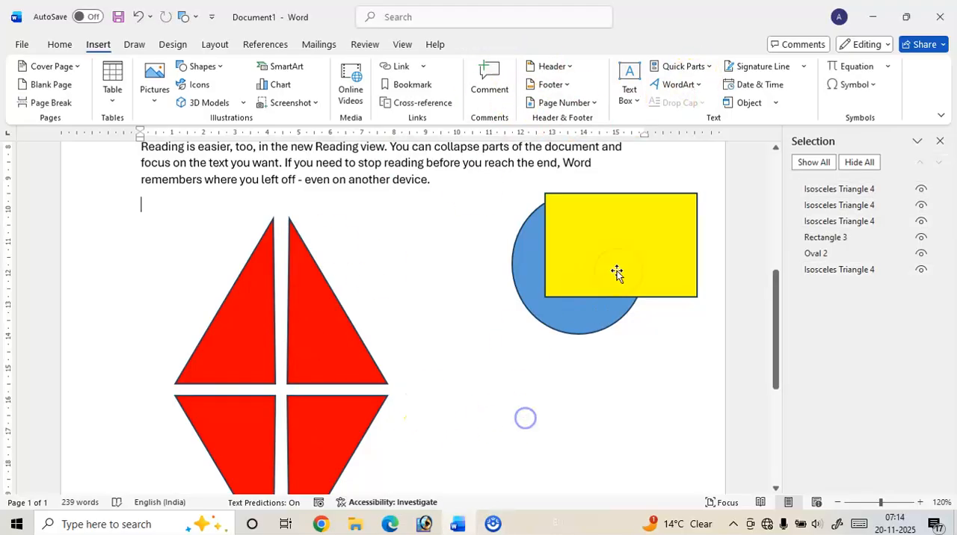
Move the yellow rectangle off the blue circle into the empty space below it
click(636, 247)
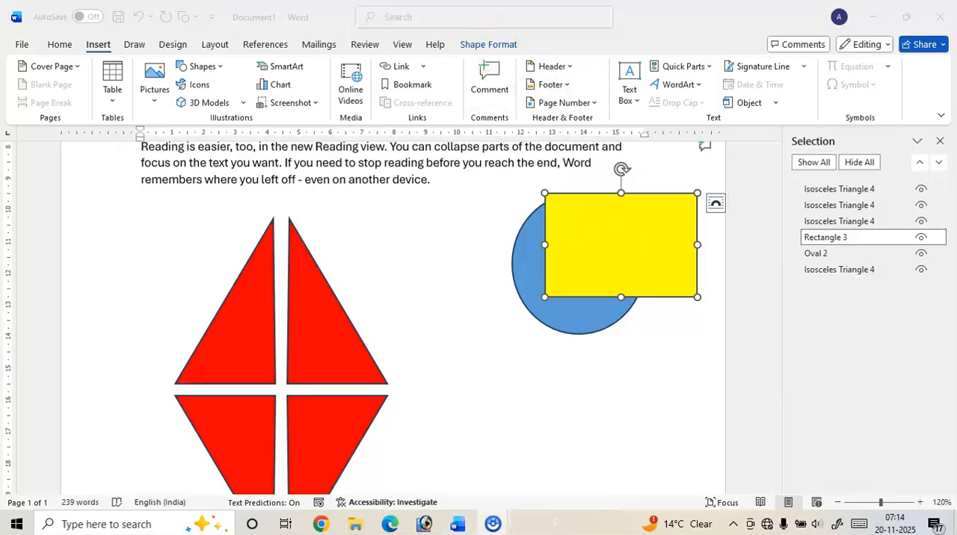
click(327, 403)
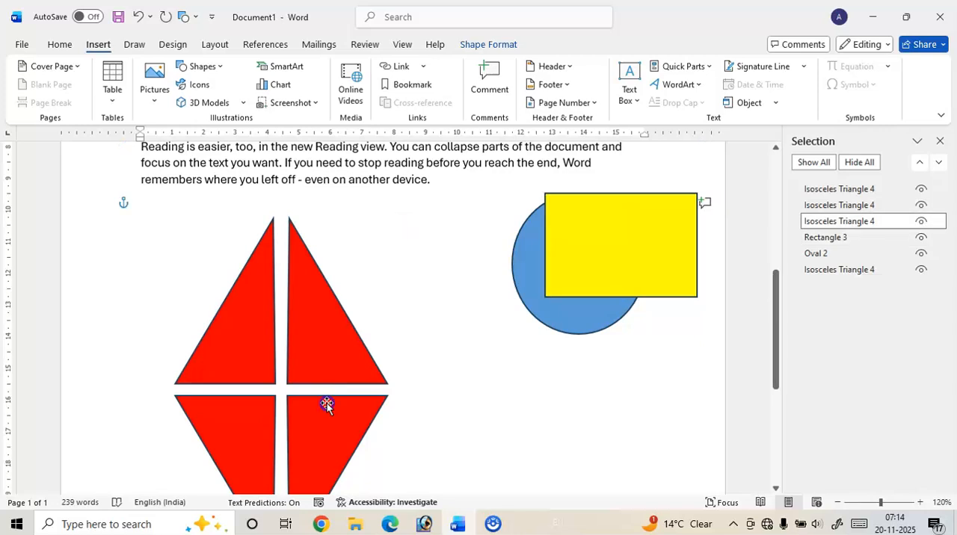
click(620, 229)
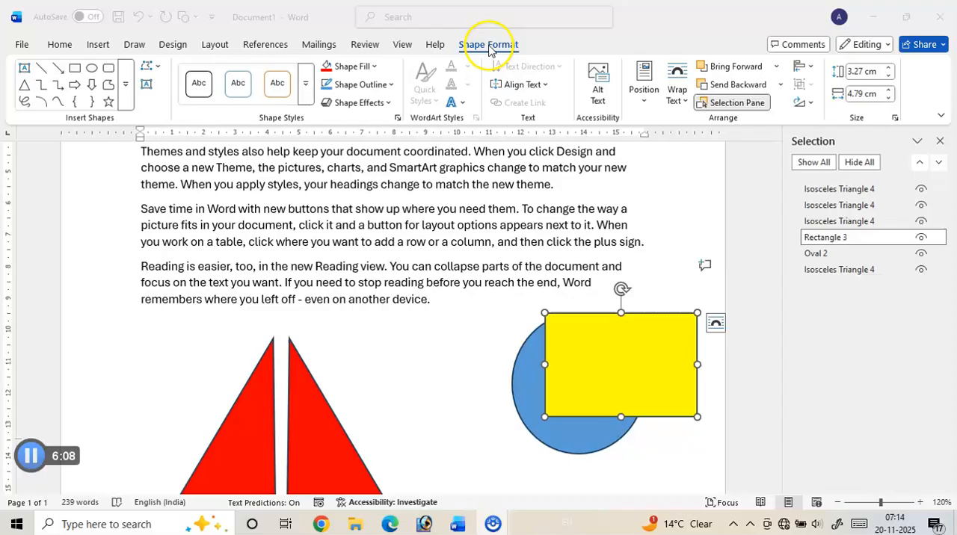
click(487, 44)
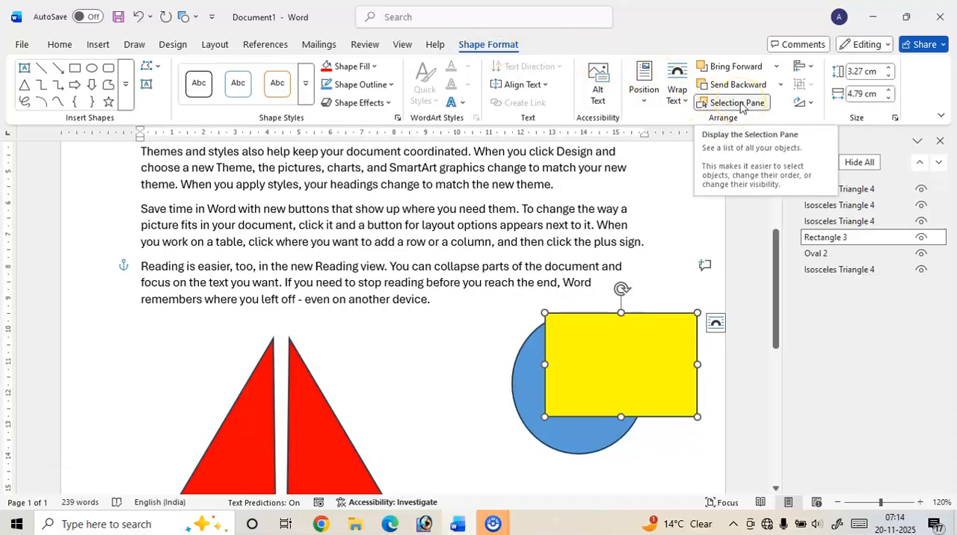
drag(632, 354, 562, 404)
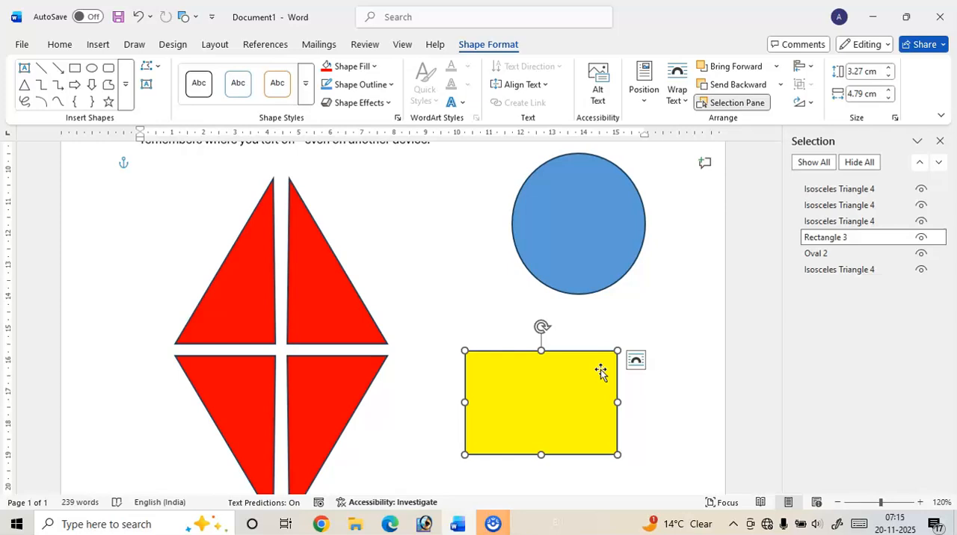
Resize the yellow rectangle to 7 cm wide and 4 cm high, and move it closer to the red diamond
click(859, 98)
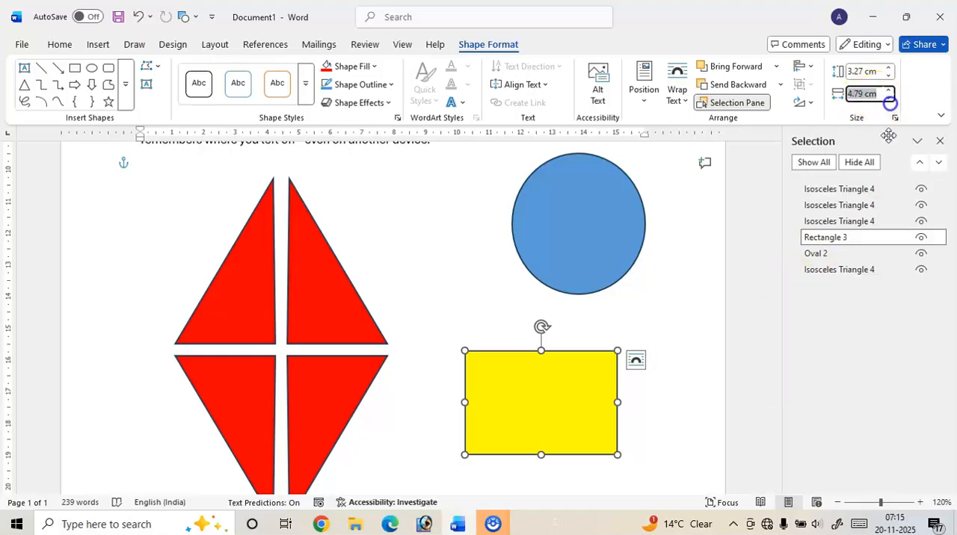
text(7)
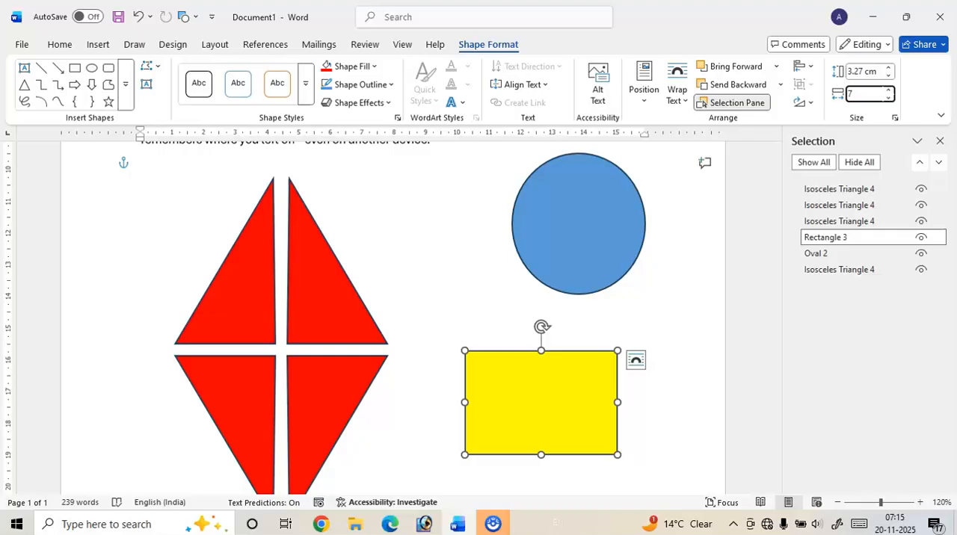
click(867, 70)
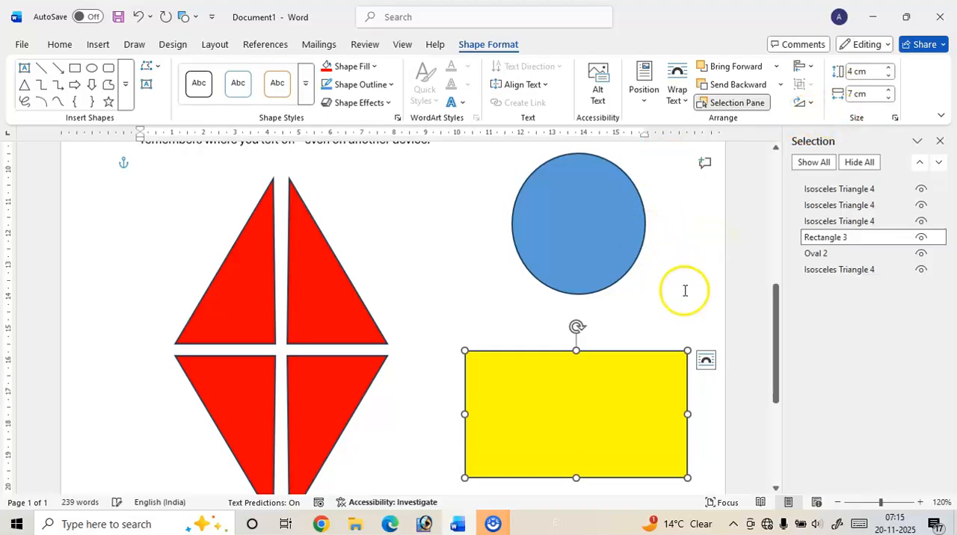
click(634, 323)
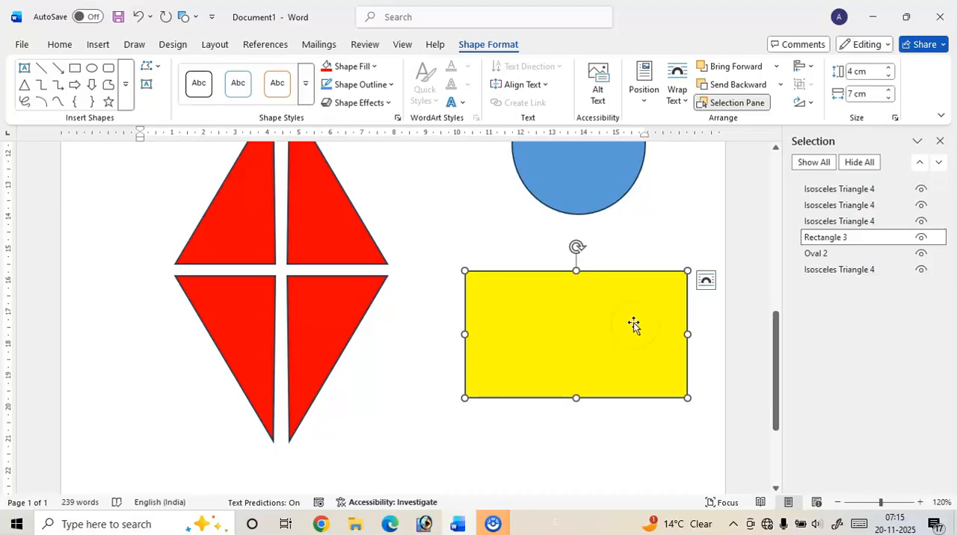
drag(576, 322, 529, 289)
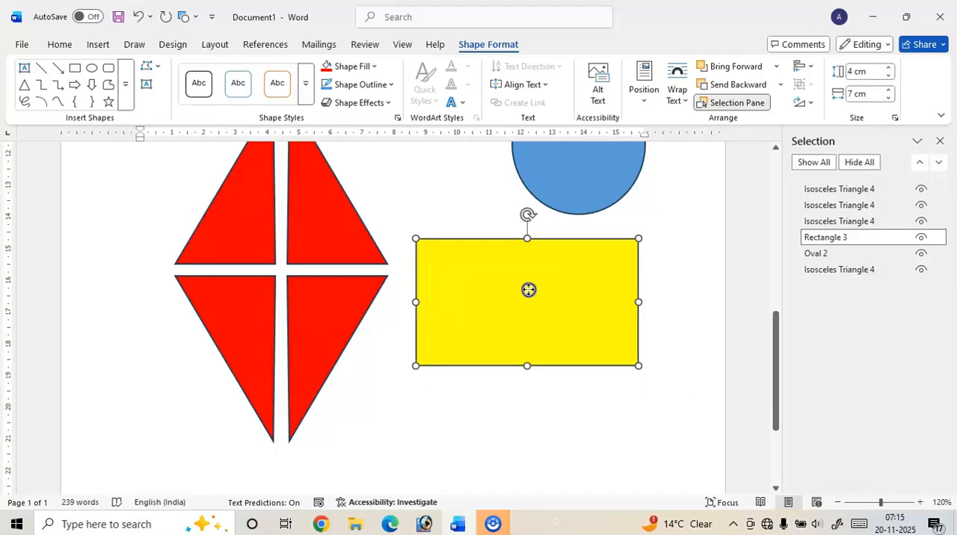
Give the rectangle a dark orange theme fill and a light blue-gray outline
click(371, 68)
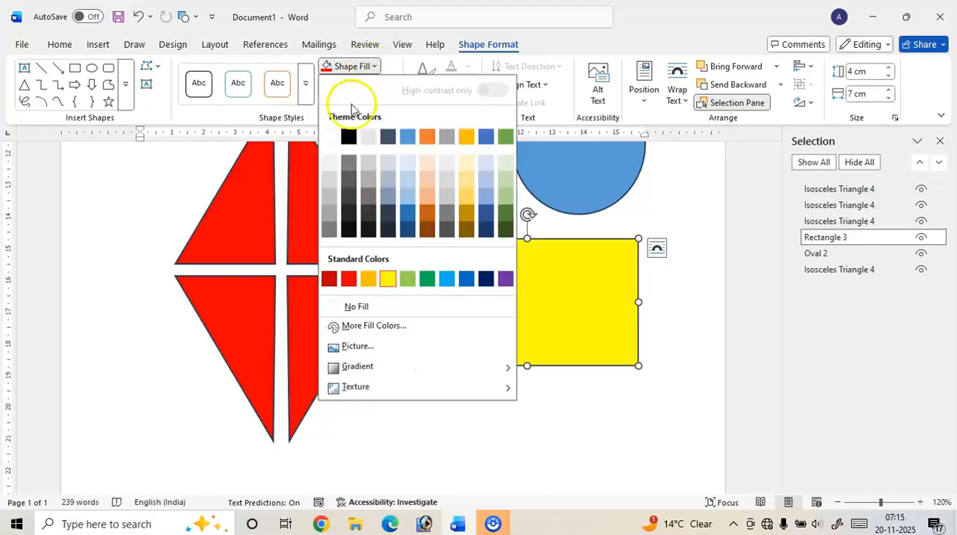
click(426, 211)
click(366, 85)
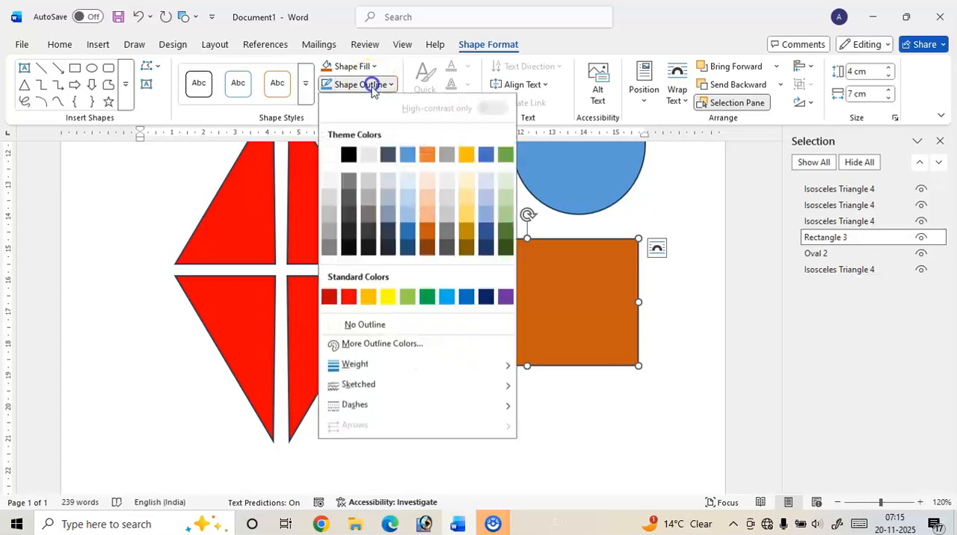
click(390, 187)
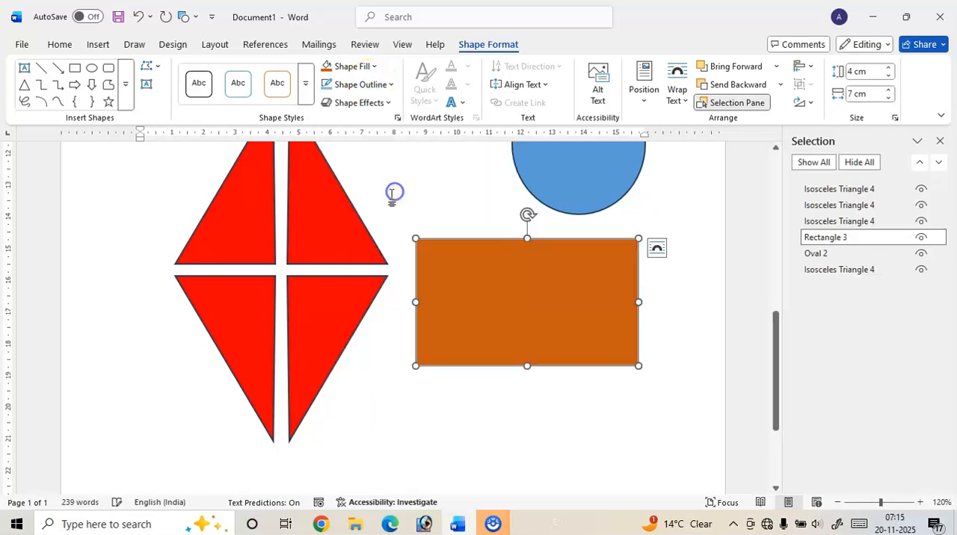
Add the text "This is text box" inside the orange rectangle
right_click(468, 258)
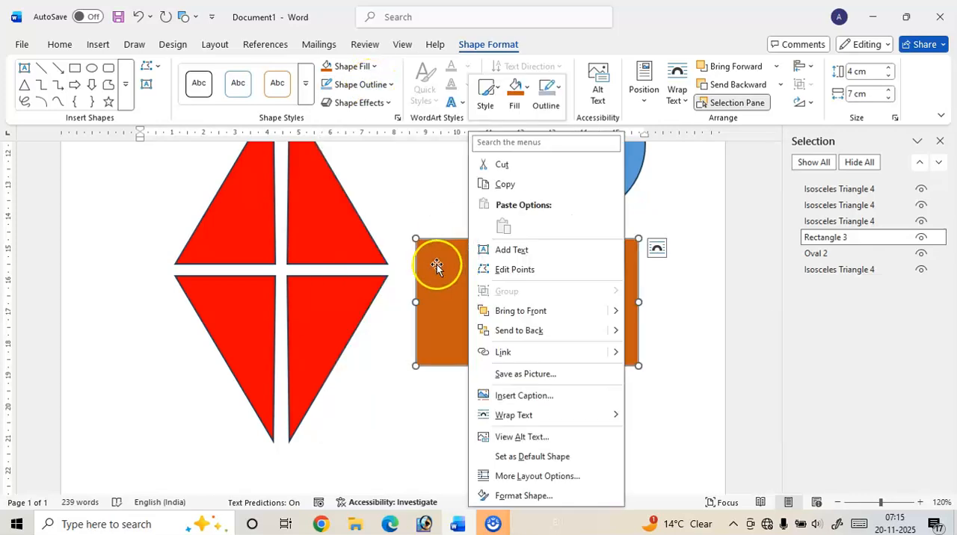
click(436, 259)
right_click(432, 257)
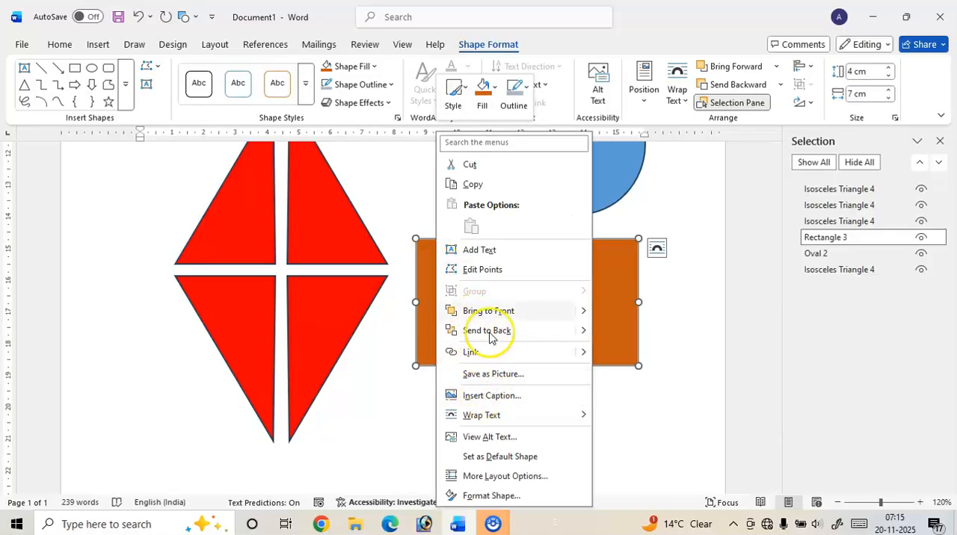
click(479, 250)
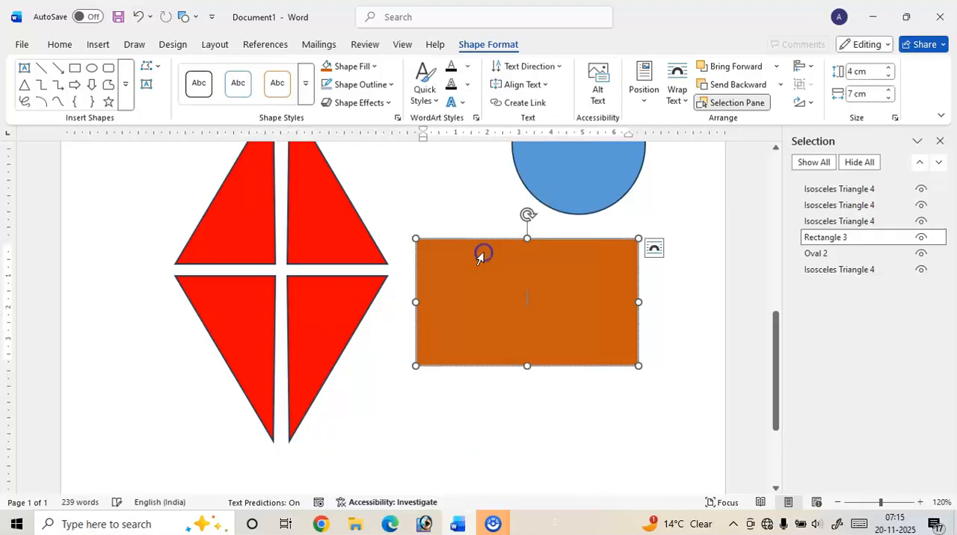
text(This)
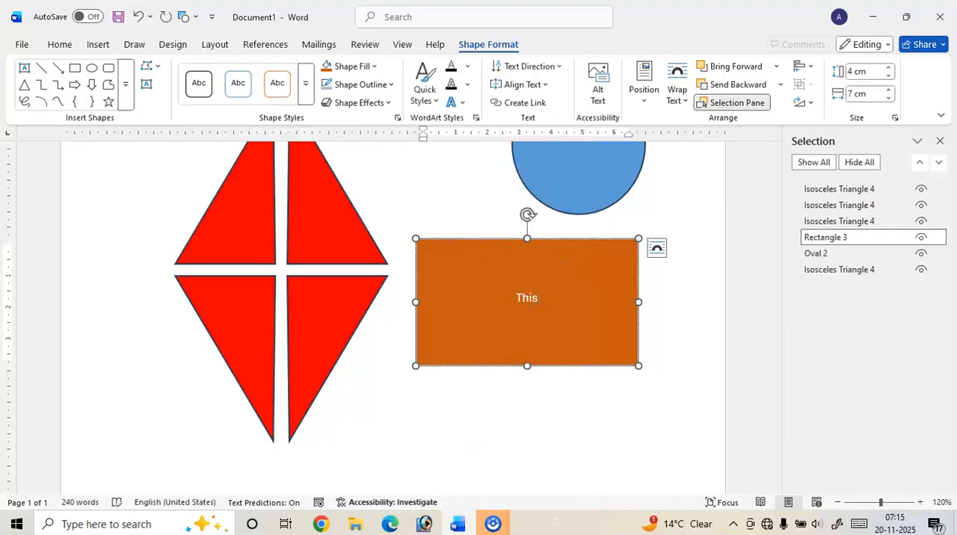
text( li)
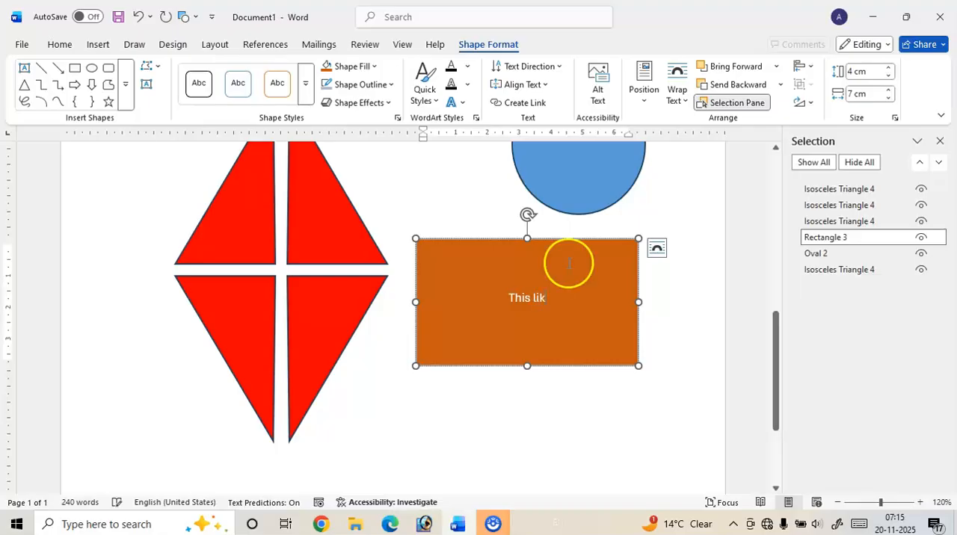
key(BackSpace)
text(i)
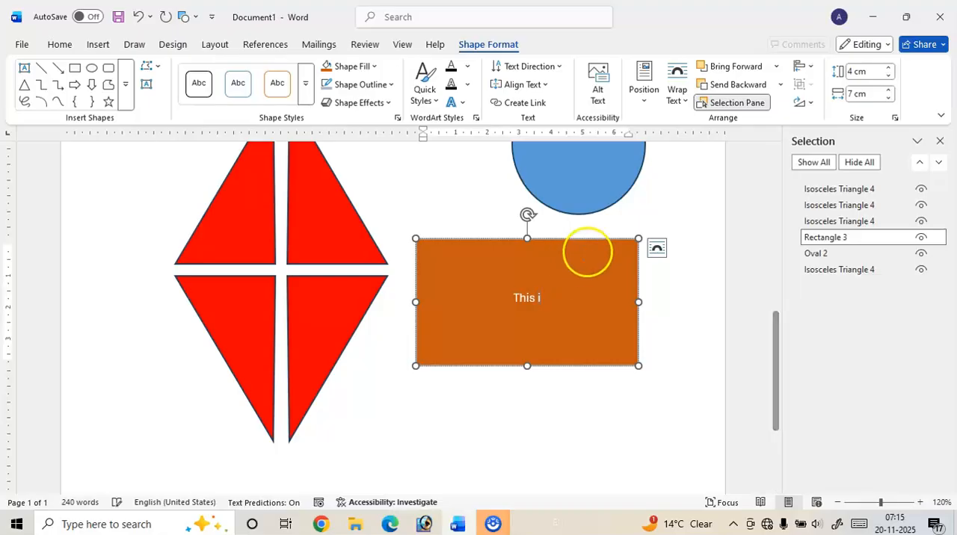
text(s text box)
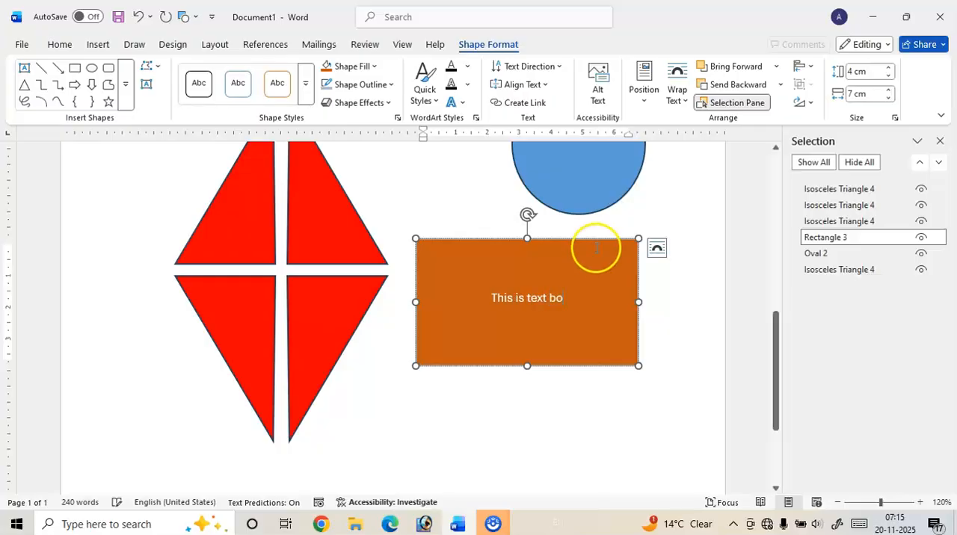